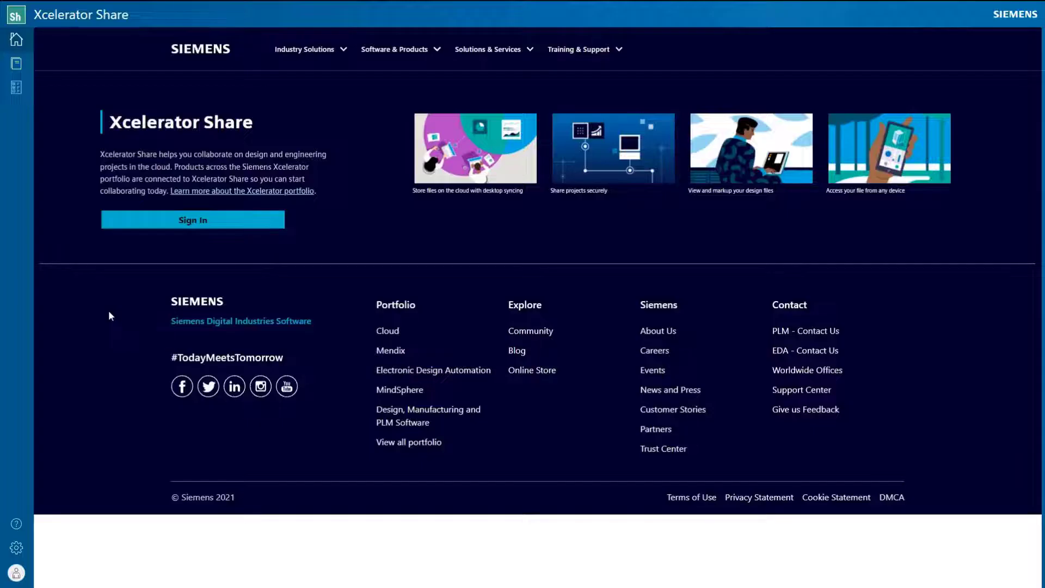
# Step: Sign in to Xcelerator Share with the account e-mail and password
pyautogui.click(166, 225)
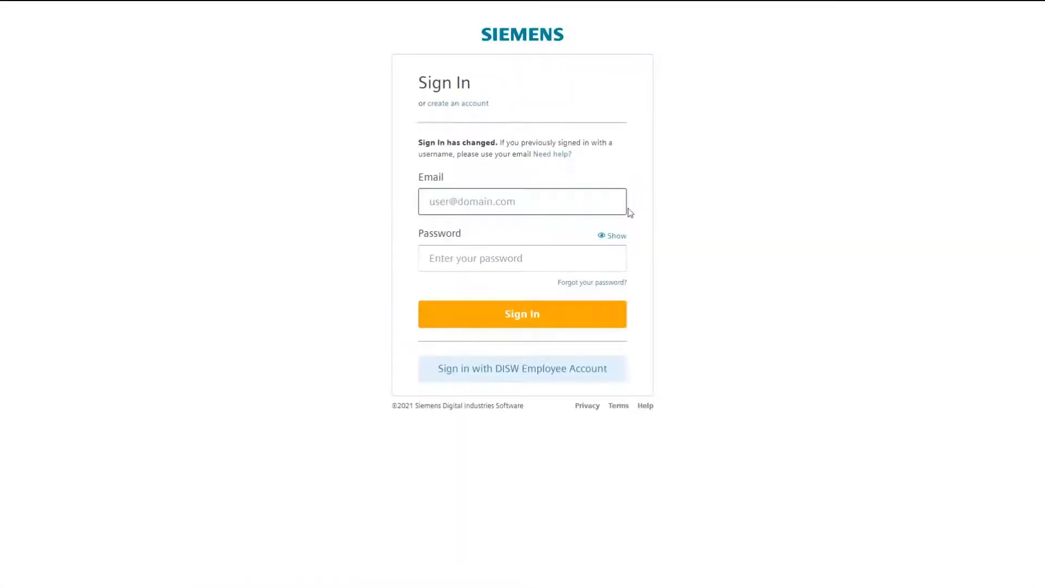
pyautogui.press('Tab')
pyautogui.write('*********')
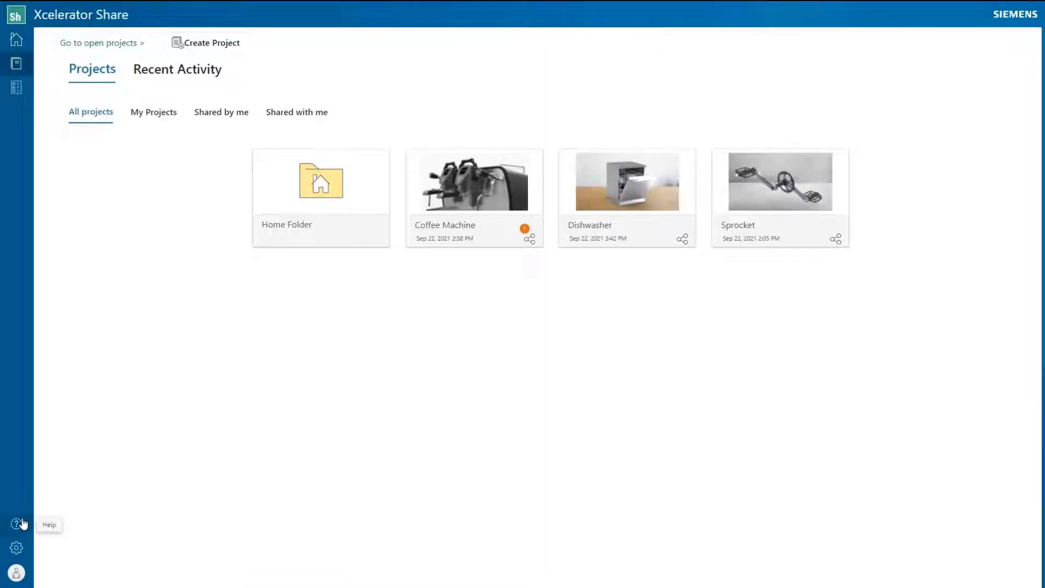
# Step: Look up the Create projects topic in Help for guidance
pyautogui.click(16, 524)
pyautogui.click(431, 336)
pyautogui.write('create')
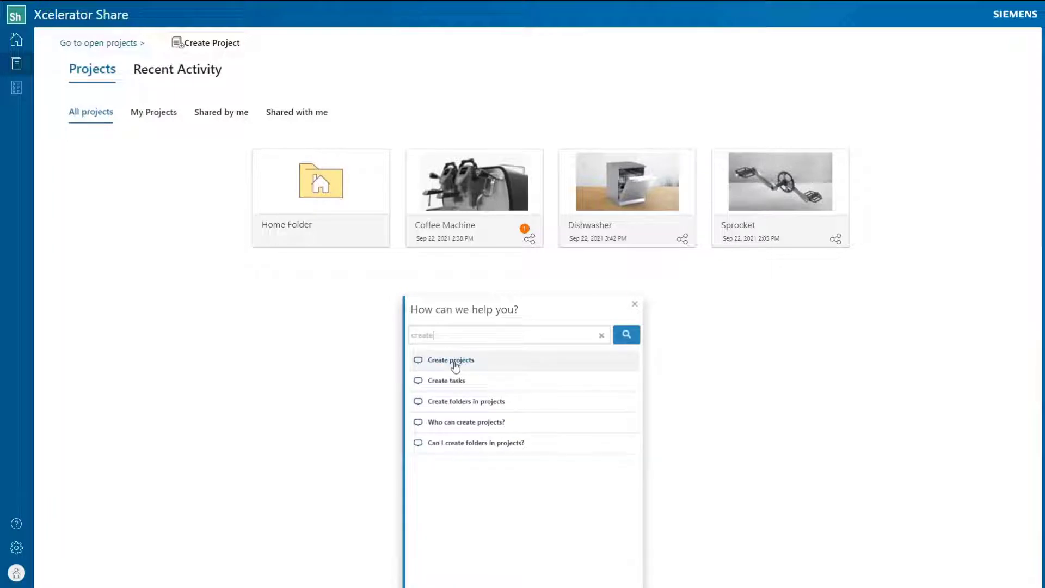
pyautogui.click(451, 360)
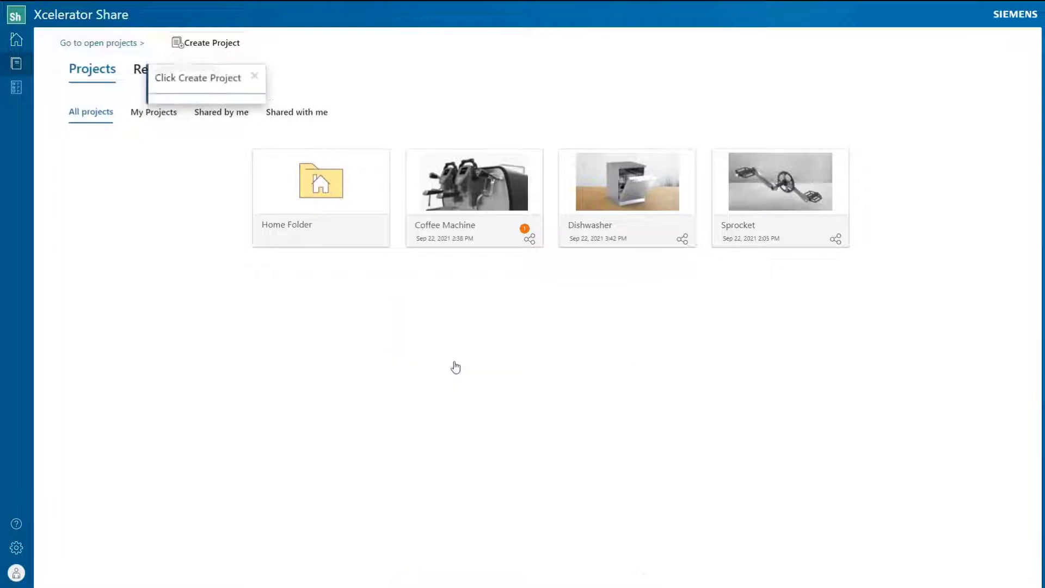
# Step: Create a new project named Boiler
pyautogui.click(218, 48)
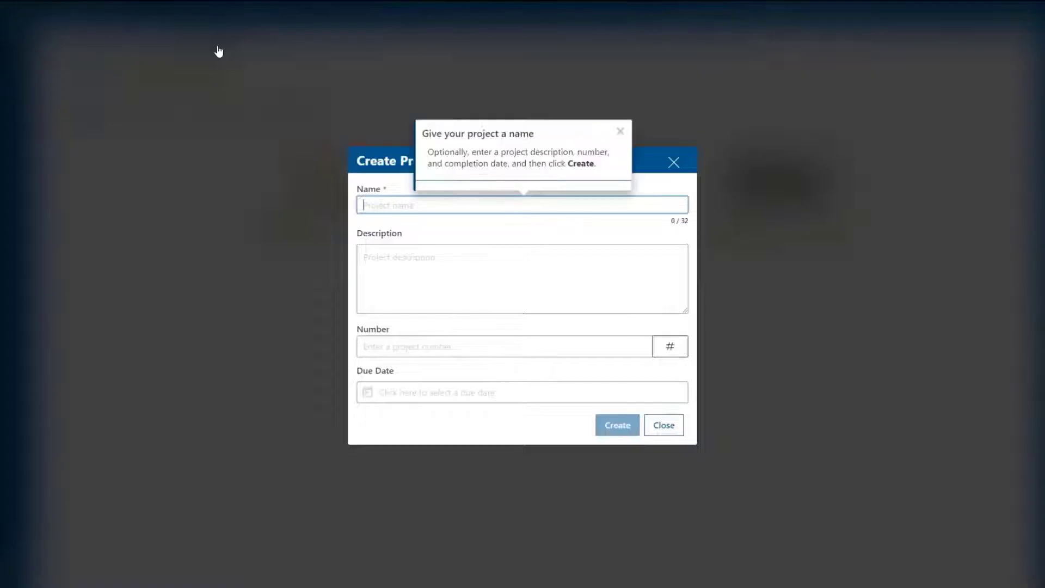
pyautogui.write('Boiler')
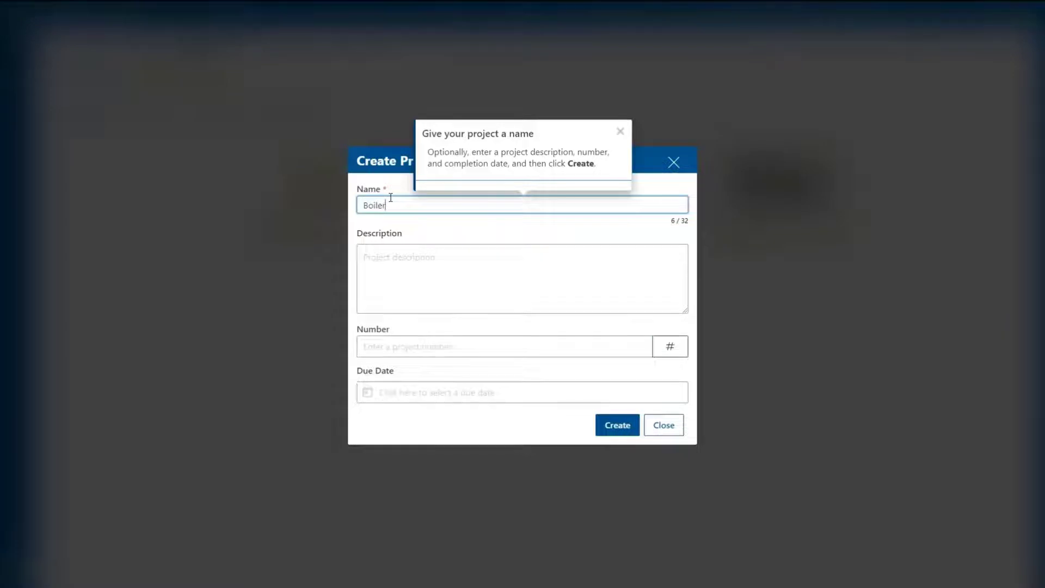
pyautogui.click(613, 433)
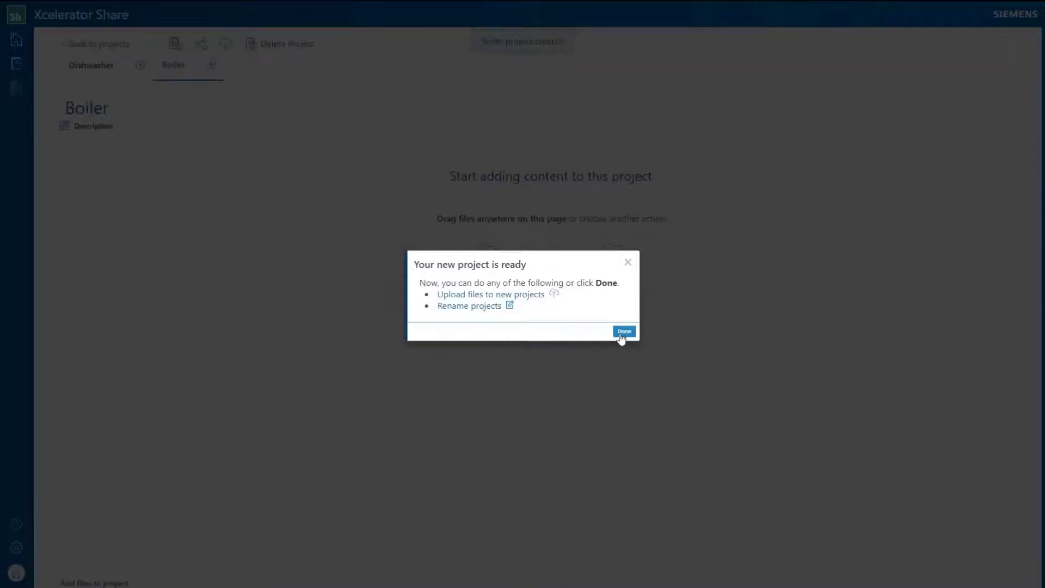
pyautogui.click(623, 332)
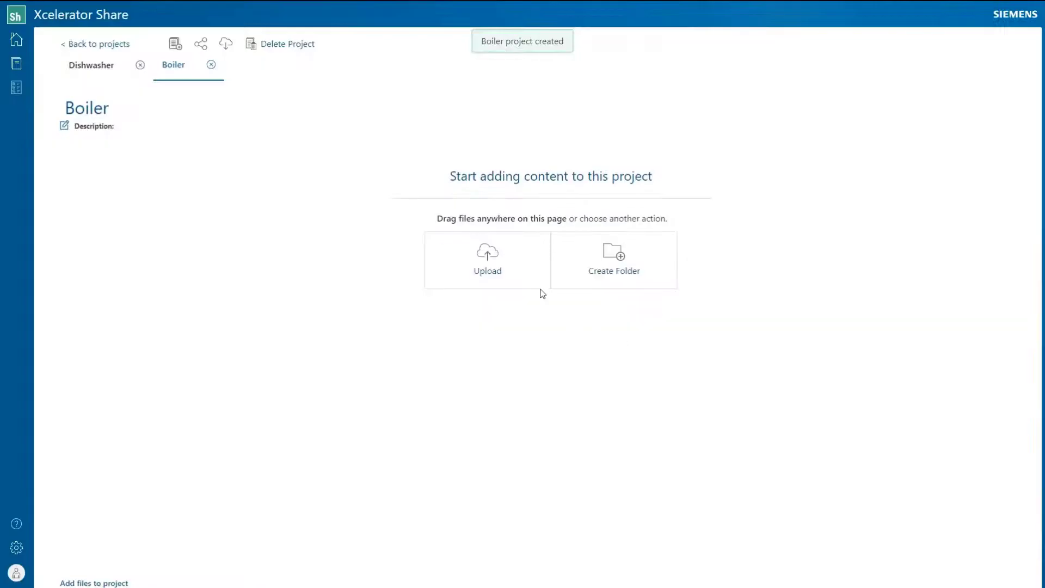
# Step: Upload all 16 .prt part files into Boiler and select 7.0.037.0110_.prt
pyautogui.click(492, 269)
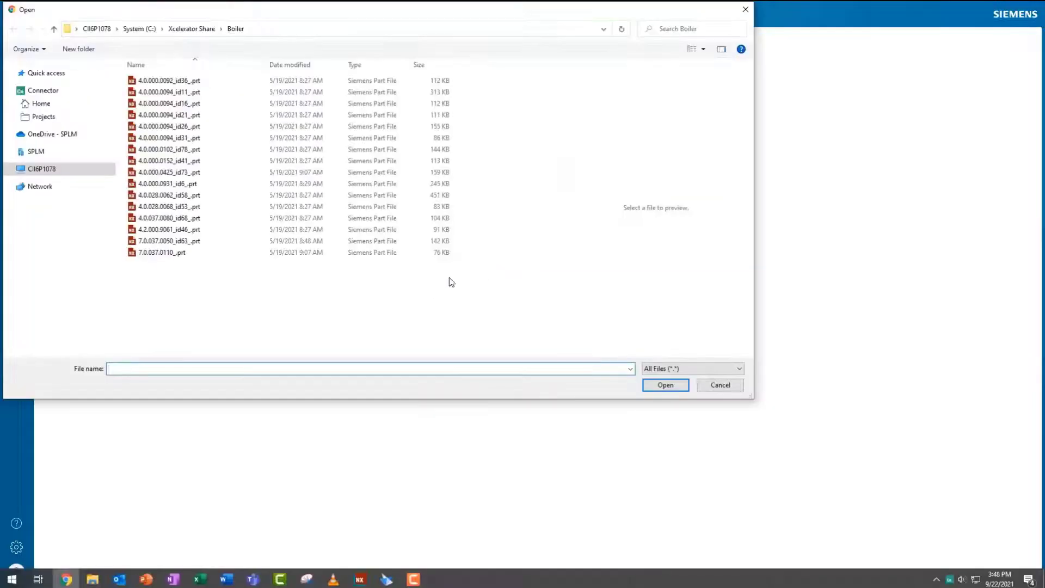
pyautogui.moveTo(282, 280); pyautogui.dragTo(232, 126)
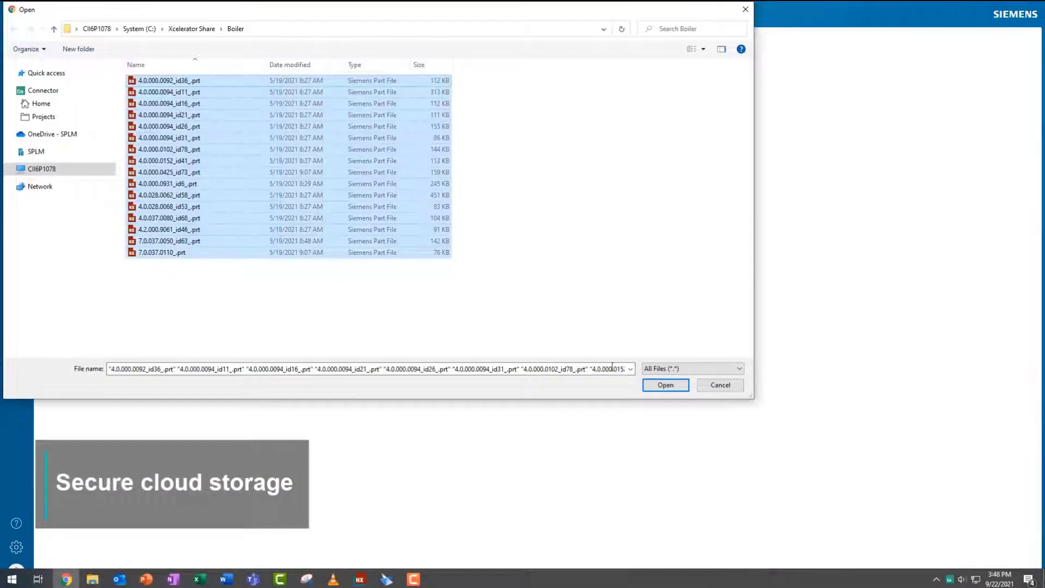
pyautogui.click(662, 385)
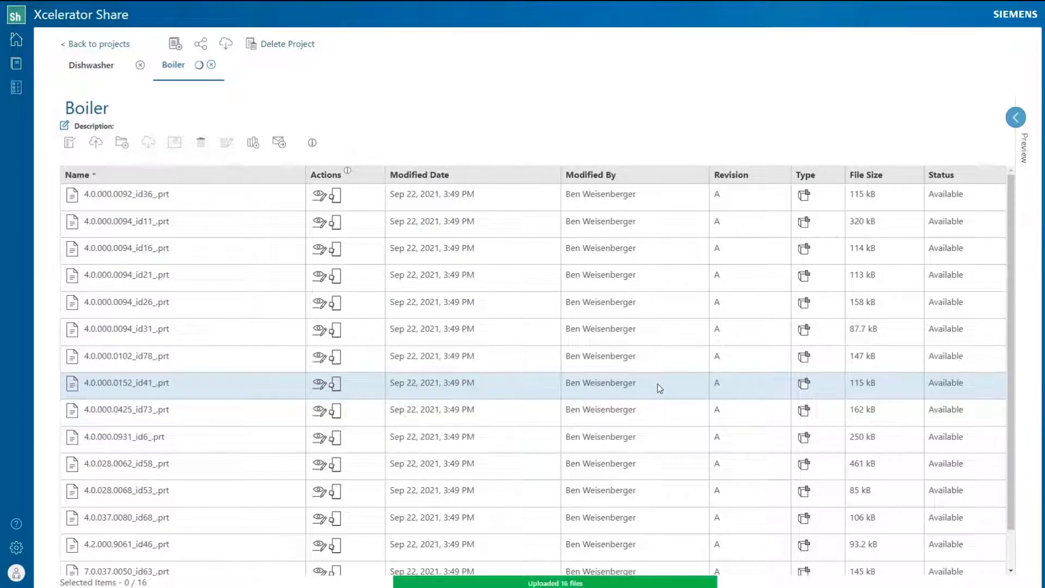
pyautogui.scroll(-2, 658, 384)
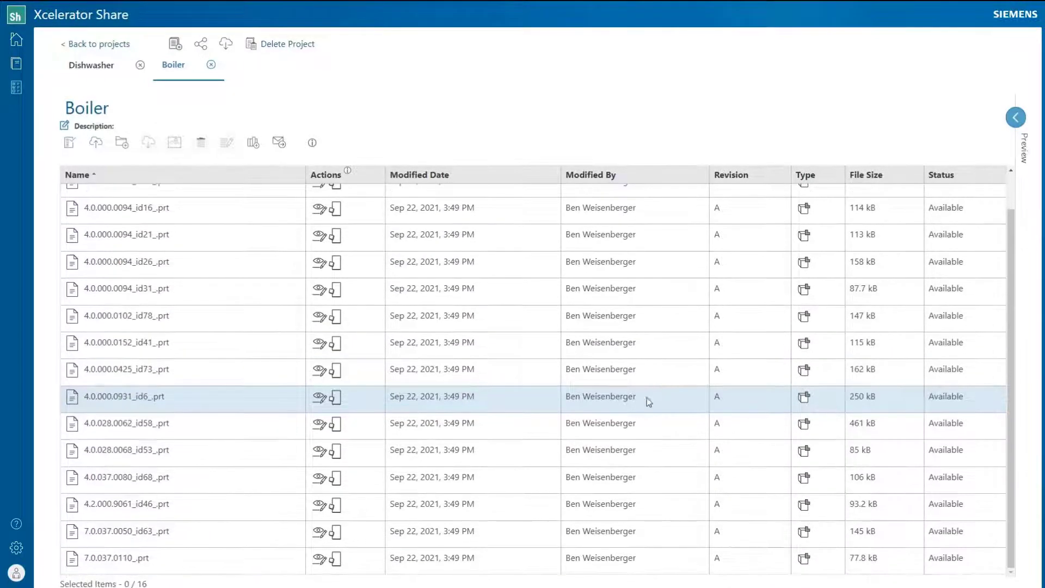
pyautogui.click(257, 560)
# Step: Make the 7.0.037.0110_.prt thumbnail the Boiler project's preview image
pyautogui.click(175, 145)
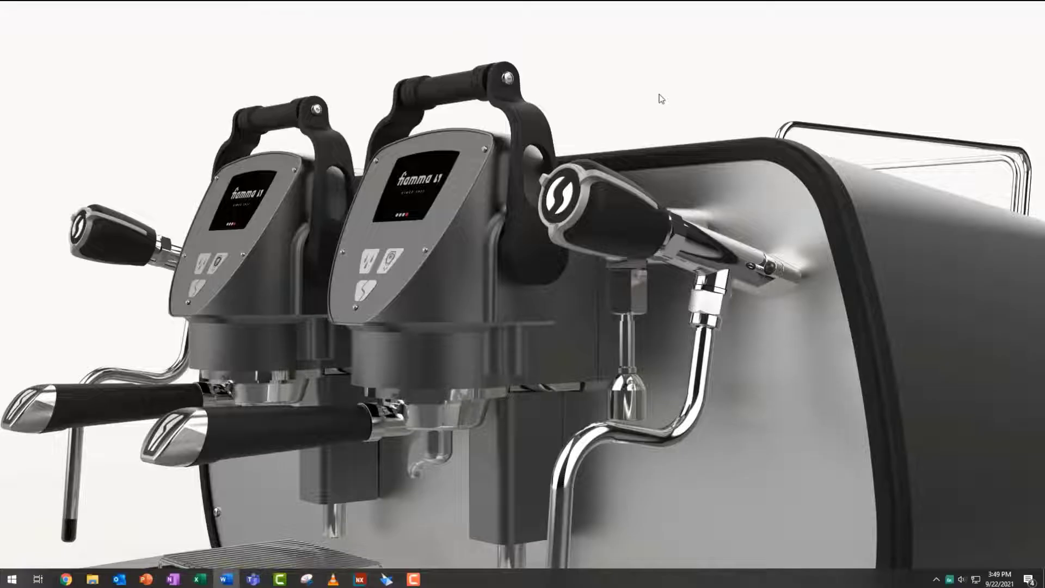
pyautogui.click(950, 580)
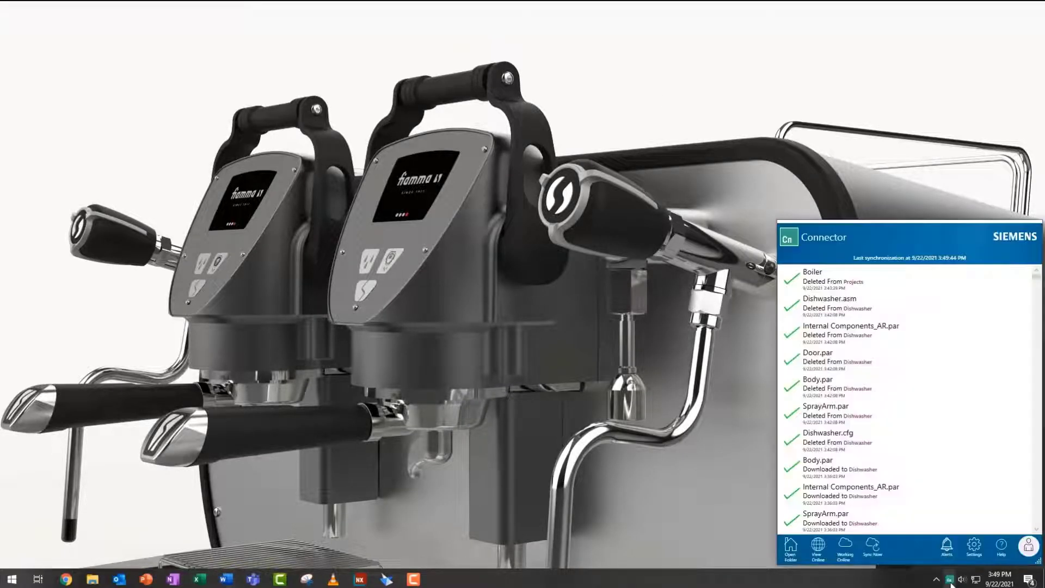
pyautogui.click(977, 555)
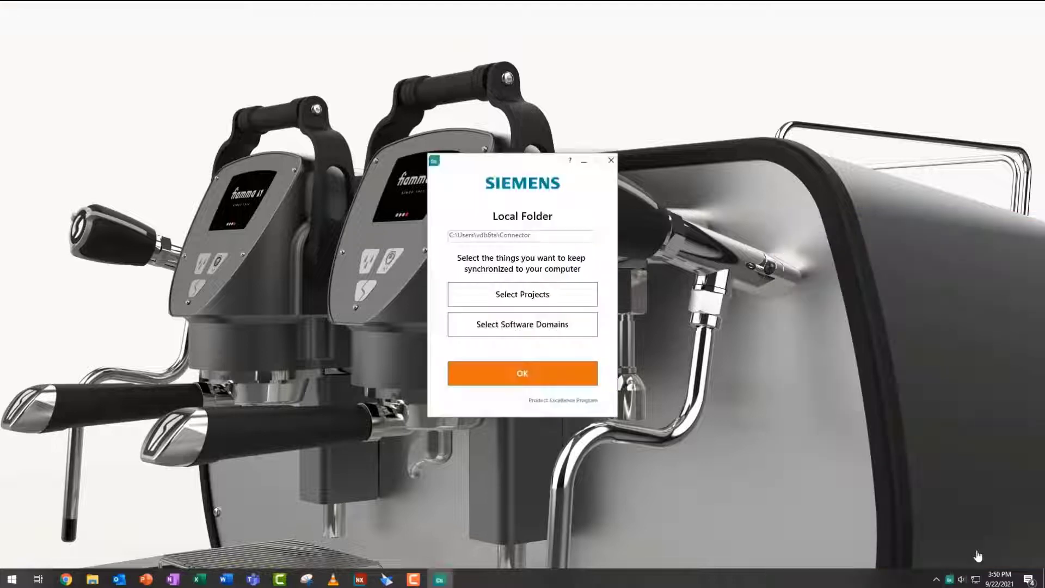
# Step: Select all four projects, including Boiler, and their software domains for local Connector sync
pyautogui.click(551, 302)
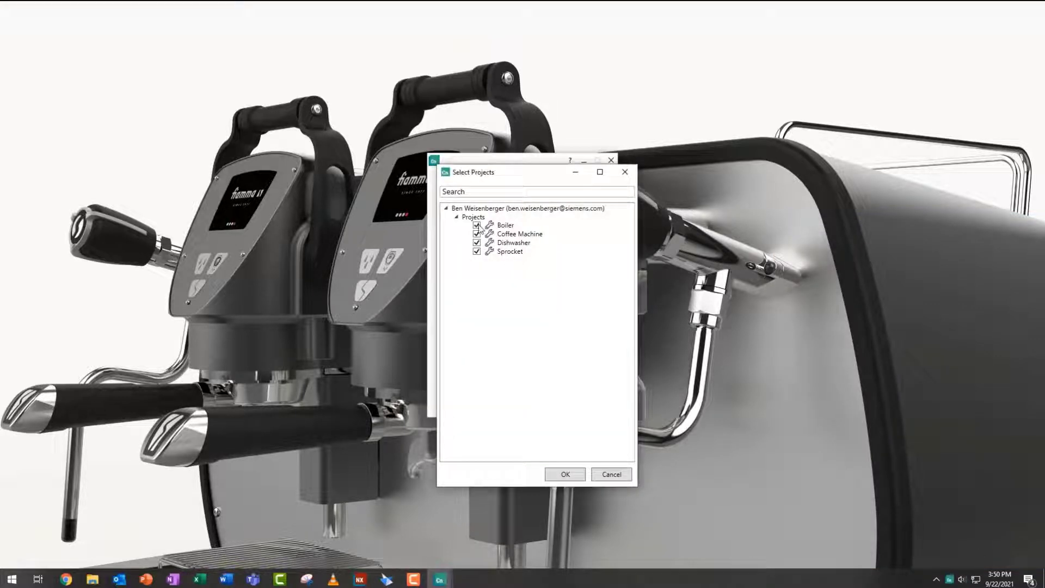
pyautogui.click(565, 474)
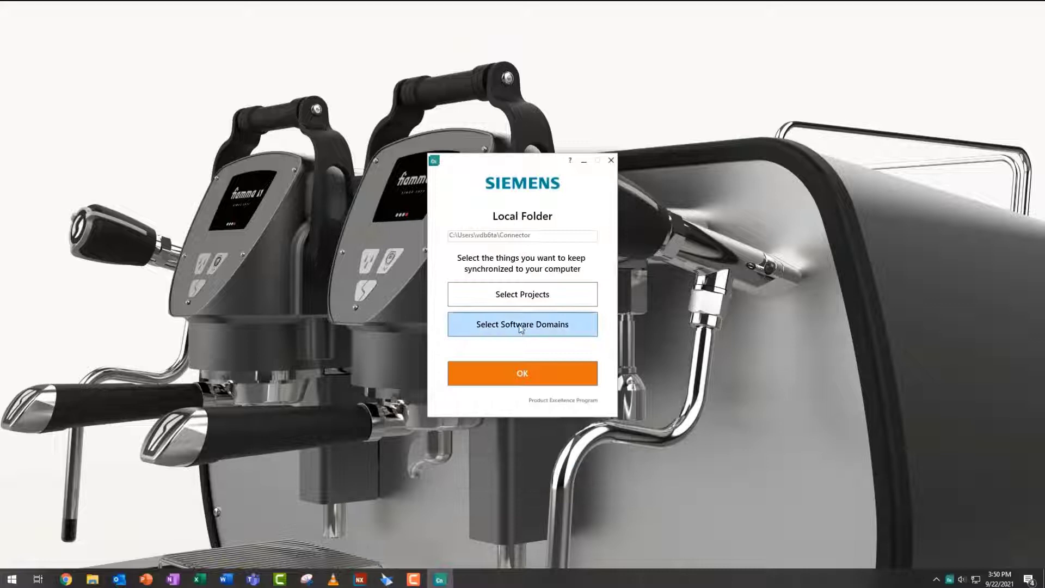
pyautogui.click(560, 325)
pyautogui.moveTo(652, 238); pyautogui.dragTo(651, 326)
pyautogui.click(596, 474)
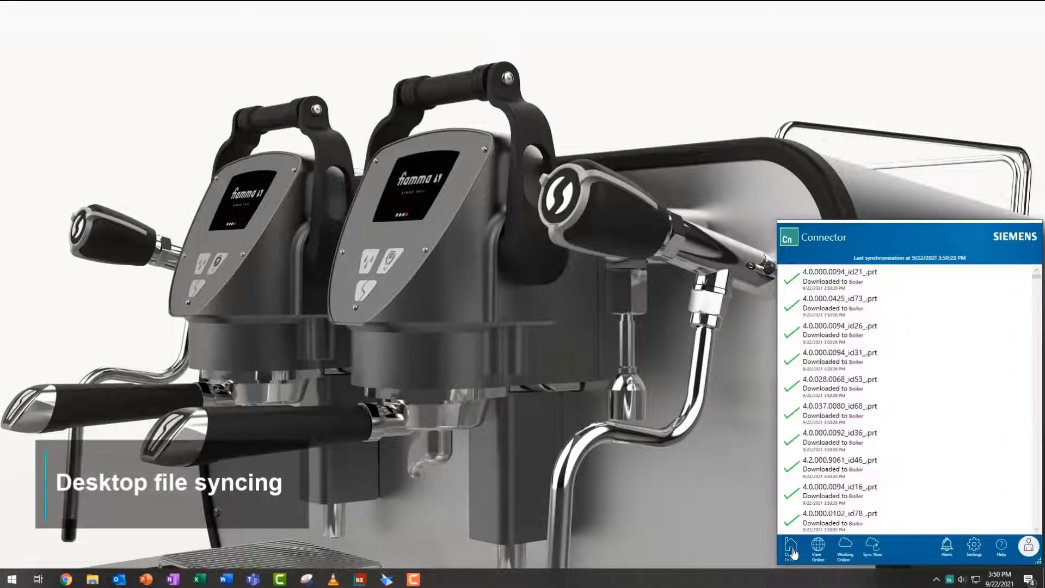
# Step: Open the Connector's Projects > Dishwasher folder in File Explorer
pyautogui.click(791, 547)
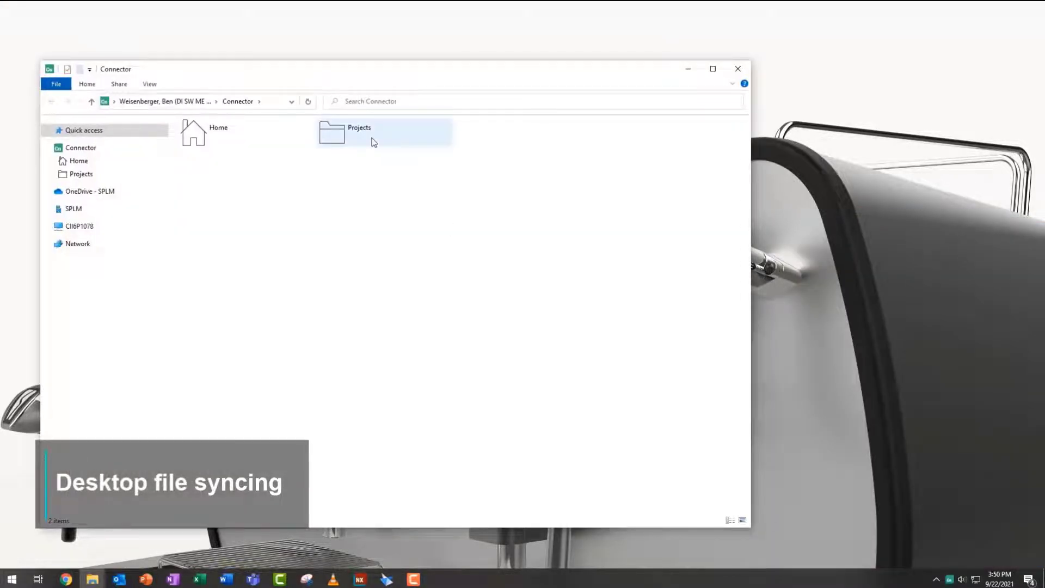
pyautogui.doubleClick(372, 140)
pyautogui.doubleClick(498, 142)
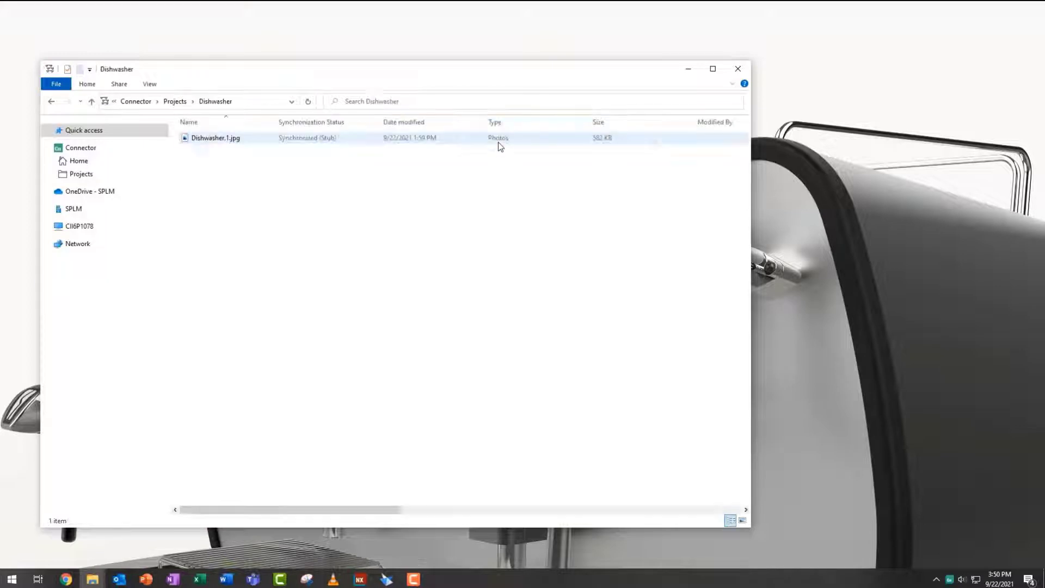
pyautogui.moveTo(495, 74); pyautogui.dragTo(685, 103)
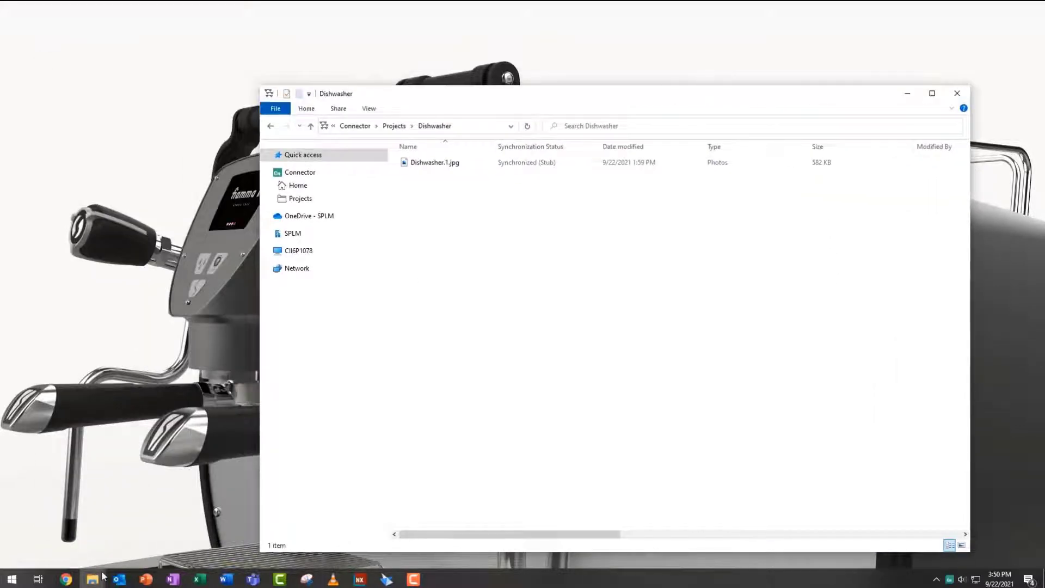
# Step: Move all Dishwasher model files from C:\Xcelerator Share\Dishwasher into the Connector's Dishwasher folder
pyautogui.moveTo(103, 576)
pyautogui.click(65, 525)
pyautogui.moveTo(228, 211); pyautogui.dragTo(779, 294)
pyautogui.click(780, 297)
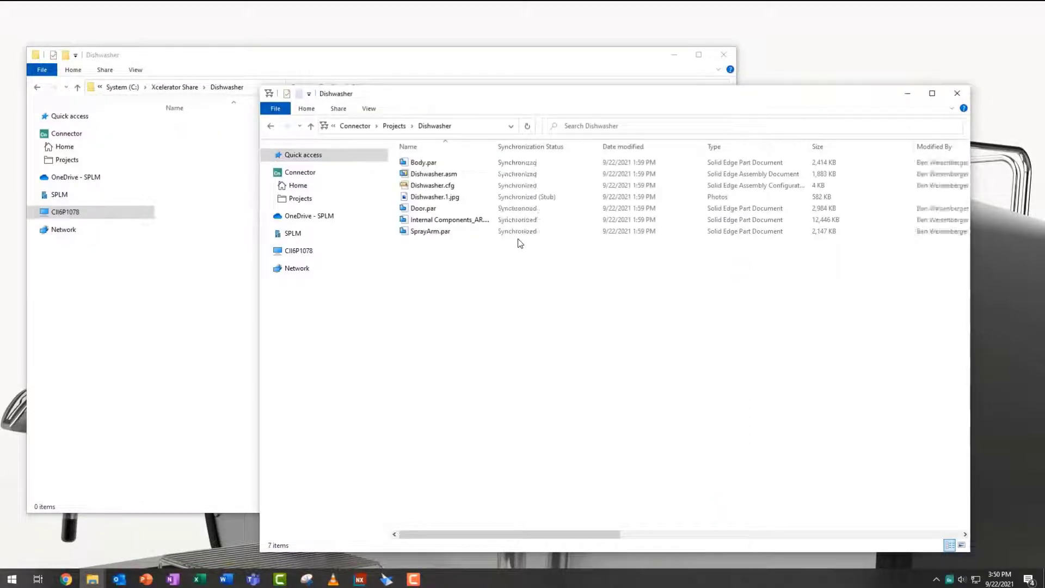
# Step: Open the Dishwasher project from the projects overview
pyautogui.click(58, 578)
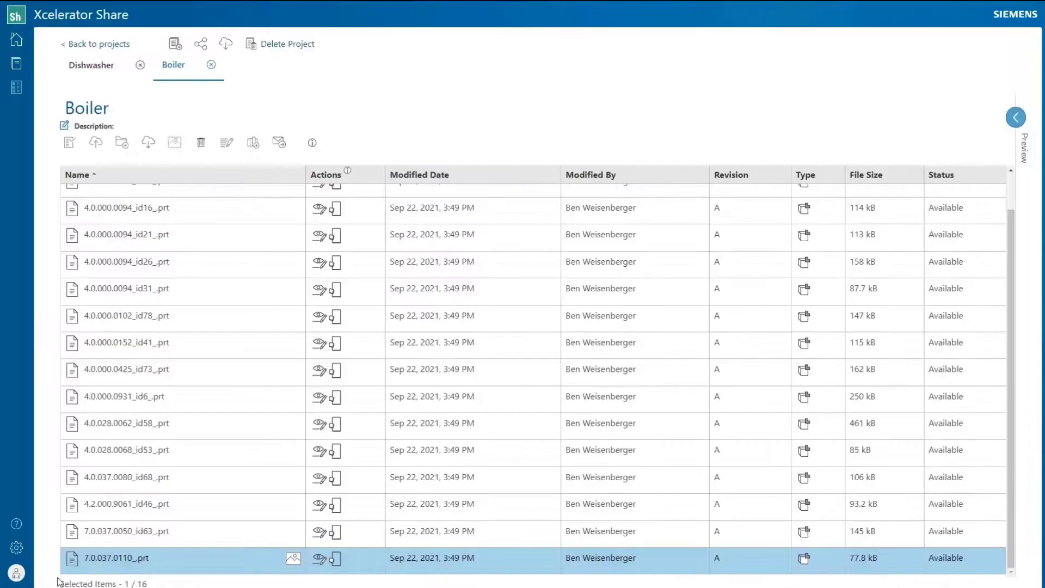
pyautogui.click(16, 63)
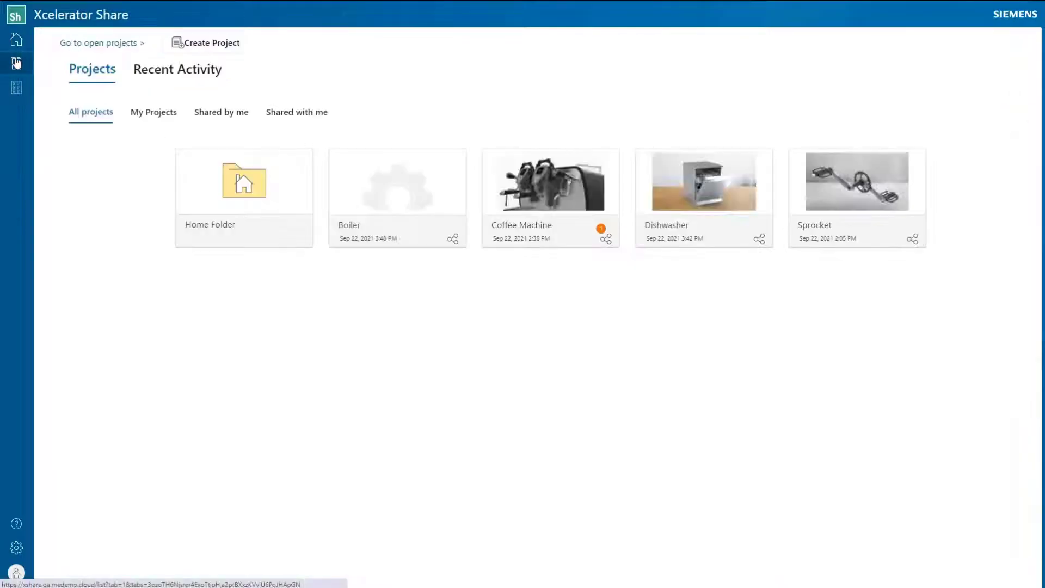
pyautogui.click(668, 182)
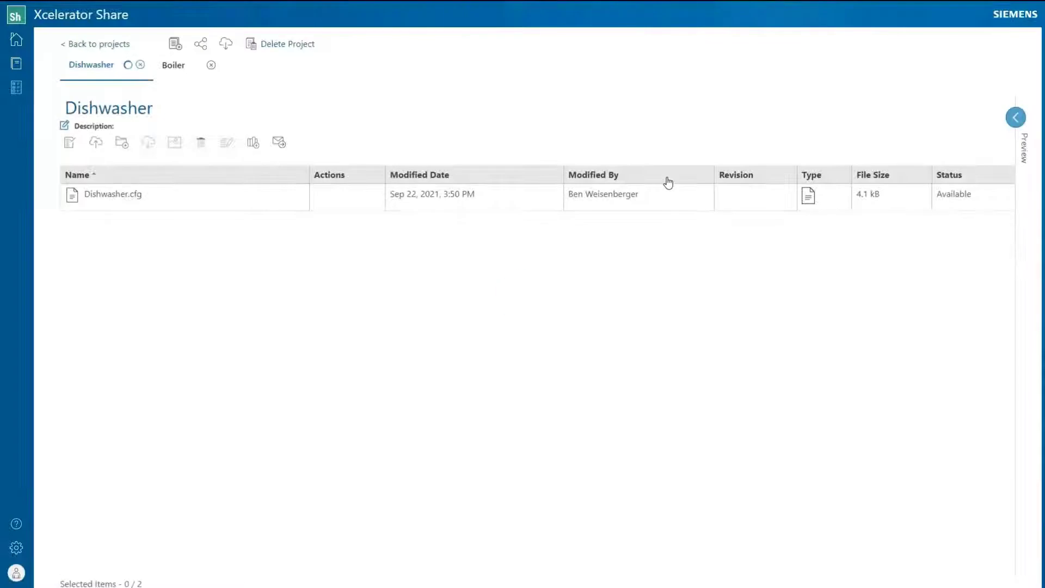
# Step: Share the Dishwasher project with the customer user at Markup Only access
pyautogui.click(202, 46)
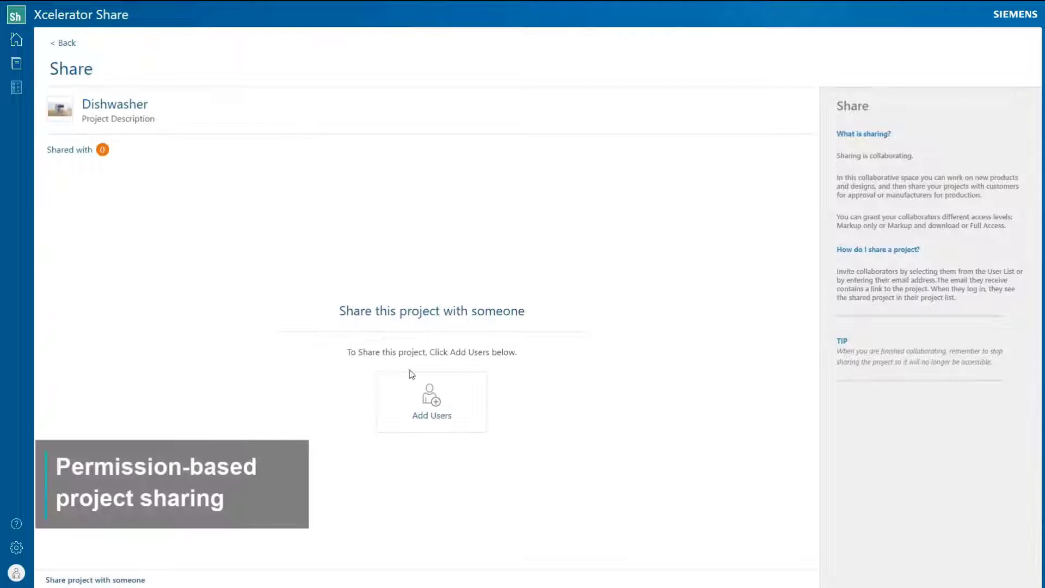
pyautogui.click(428, 399)
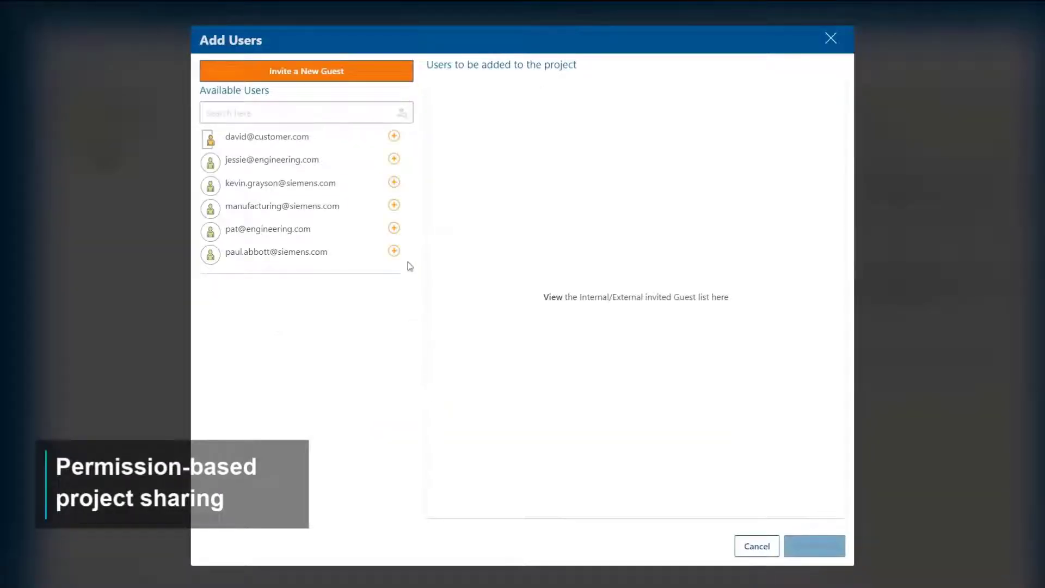
pyautogui.click(394, 136)
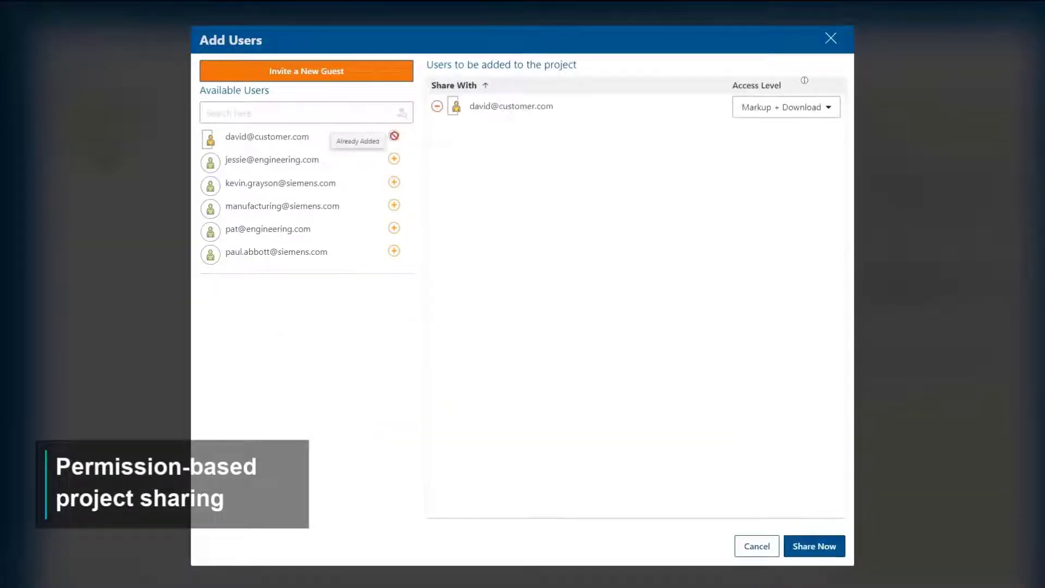
pyautogui.click(757, 107)
pyautogui.click(775, 135)
pyautogui.click(775, 135)
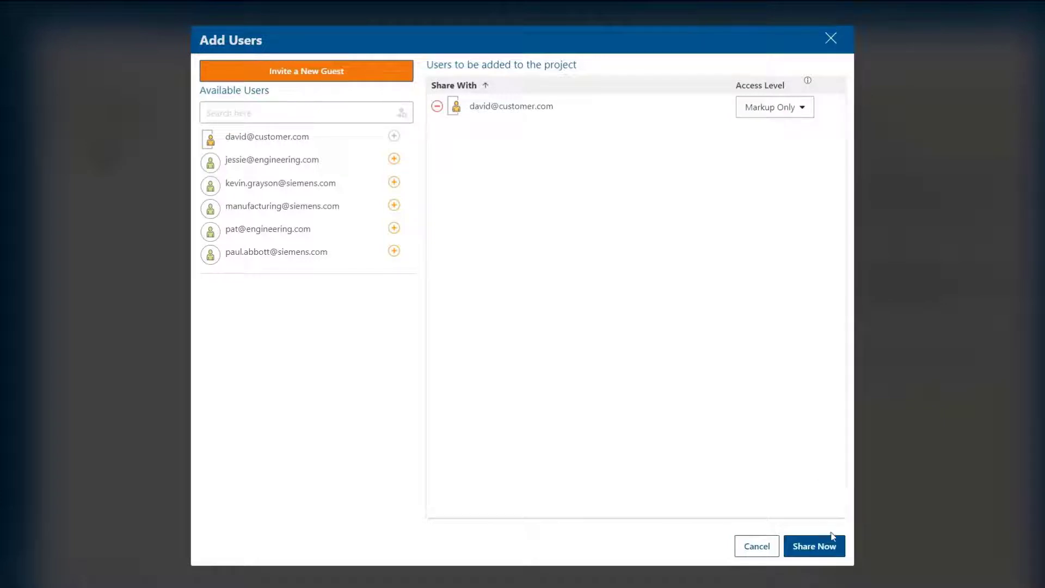
pyautogui.click(825, 550)
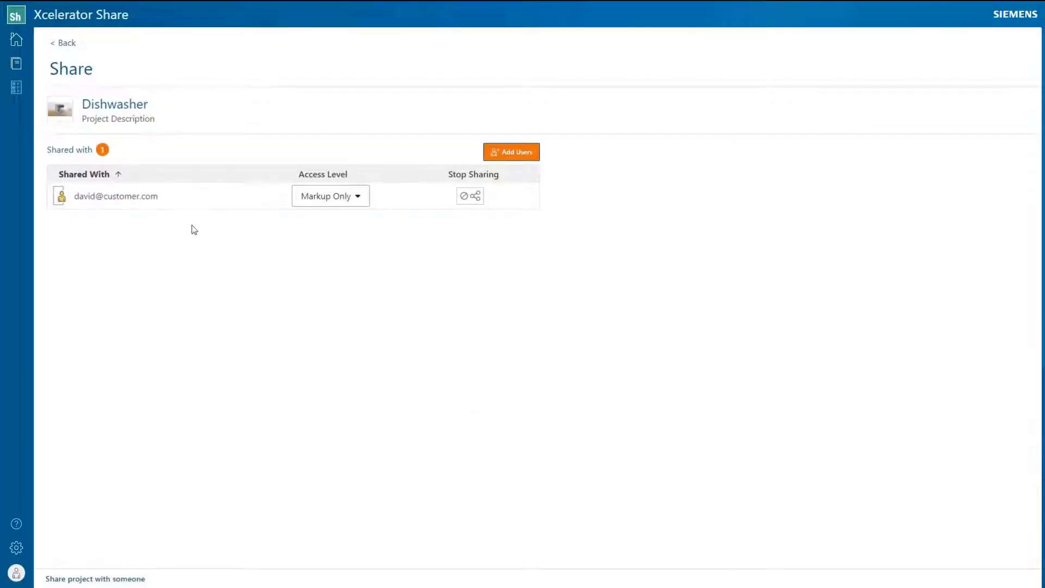
# Step: Open Astrolab 2.jt from the Coffee Machine project in 3D and hide its side housing
pyautogui.click(17, 65)
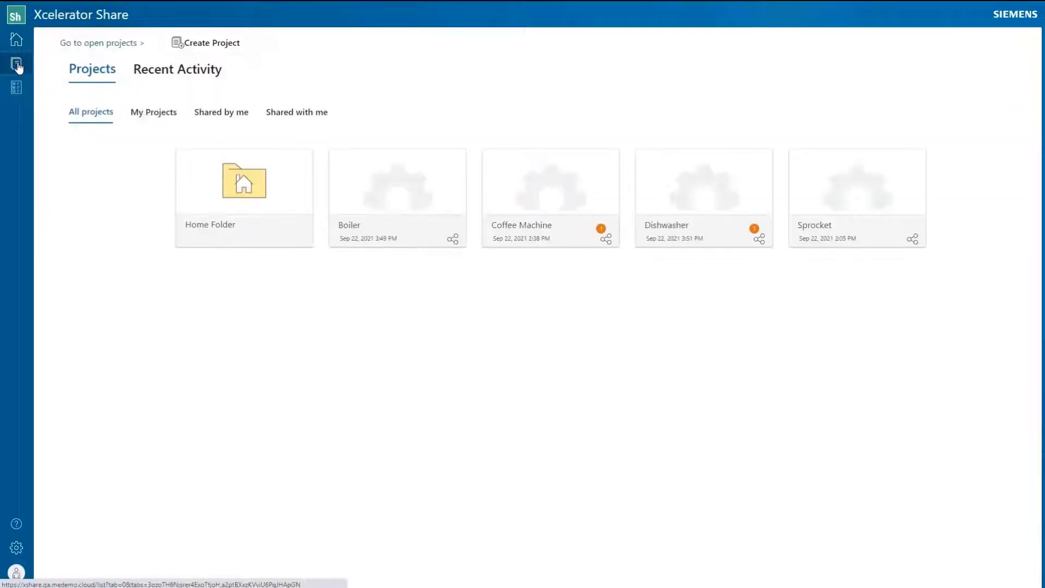
pyautogui.click(527, 175)
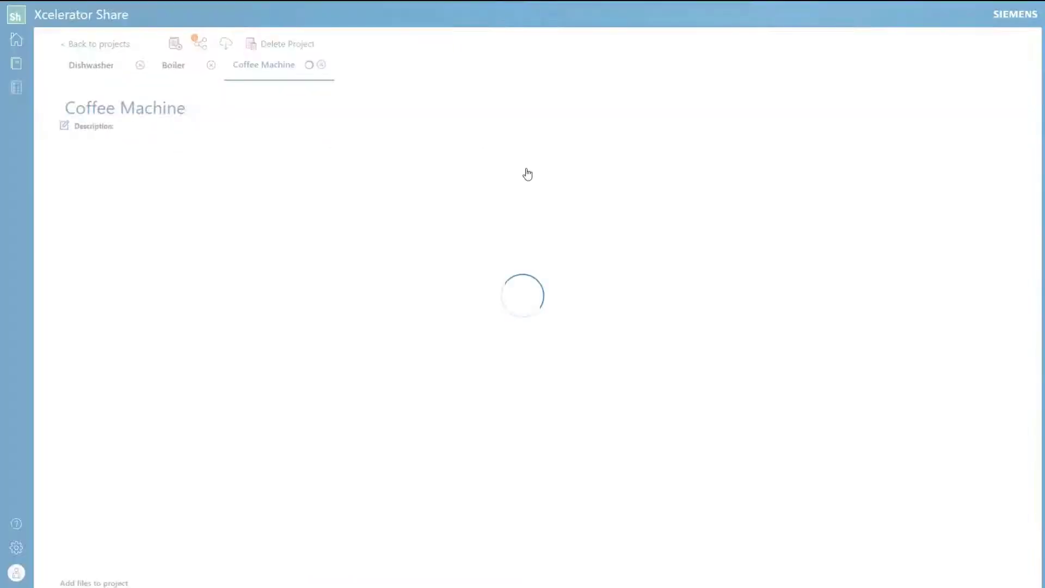
pyautogui.click(380, 194)
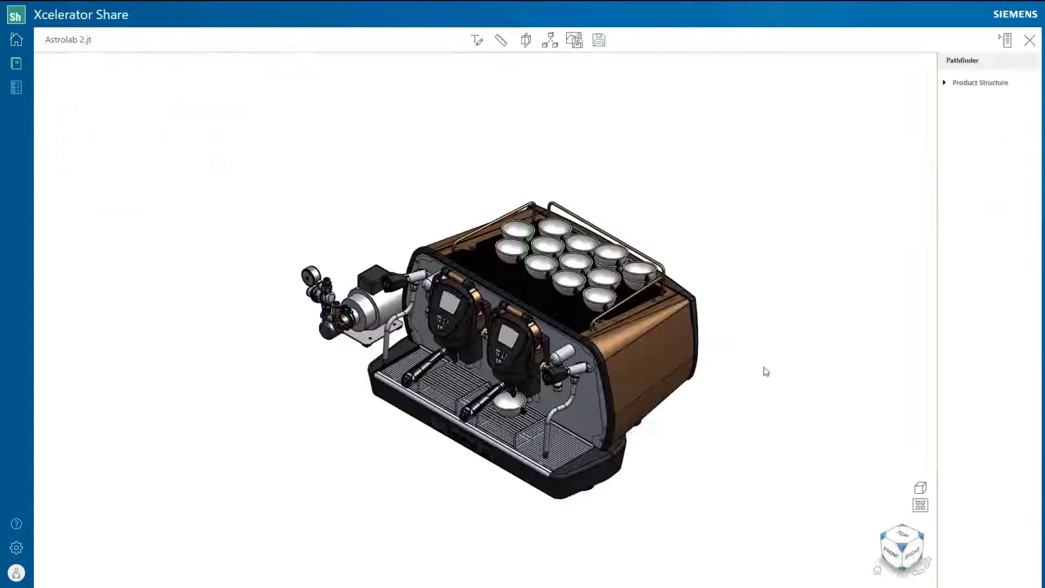
pyautogui.rightClick(668, 354)
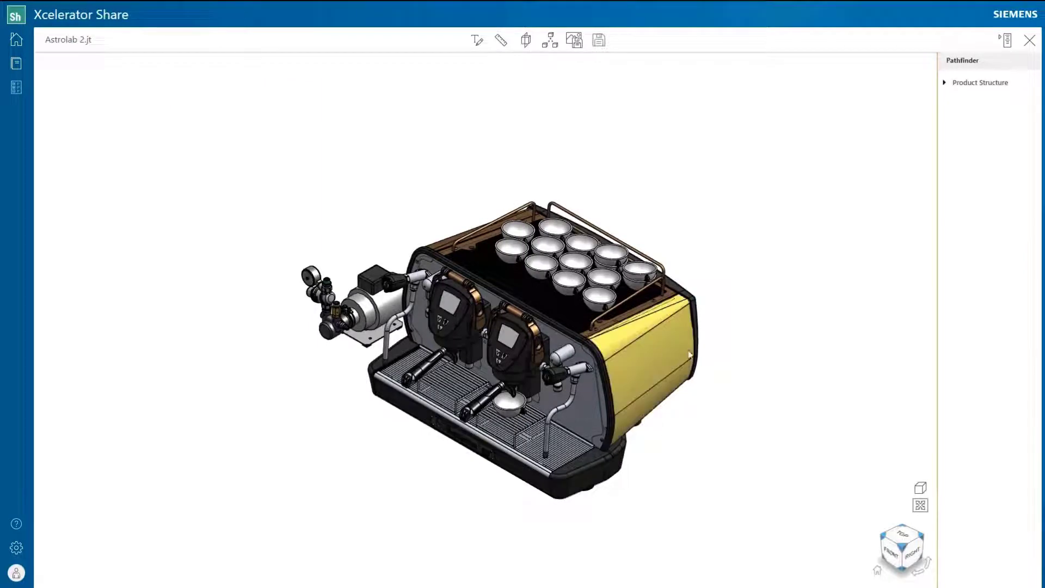
pyautogui.click(762, 377)
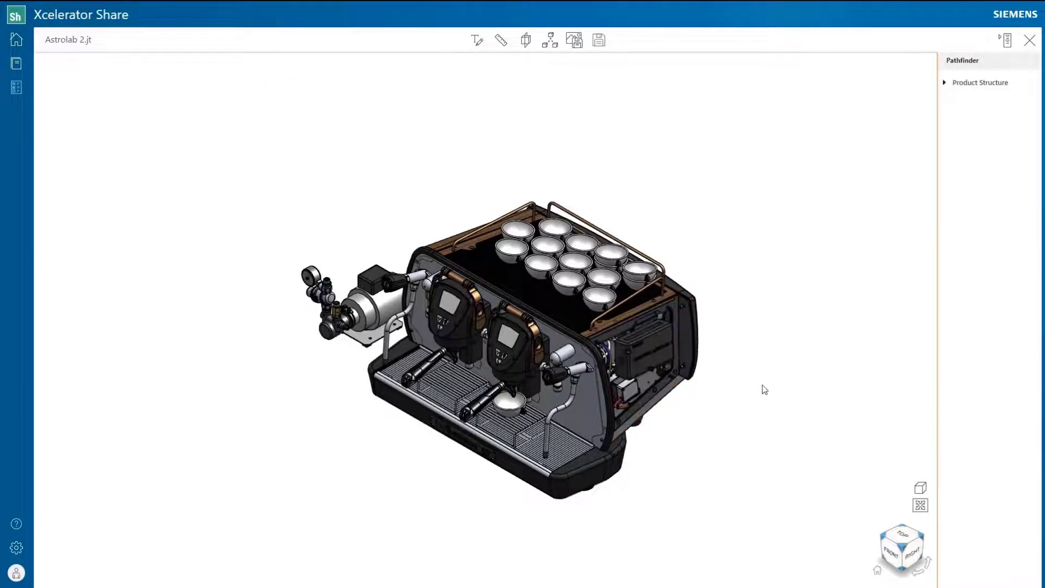
pyautogui.moveTo(765, 390); pyautogui.dragTo(652, 344)
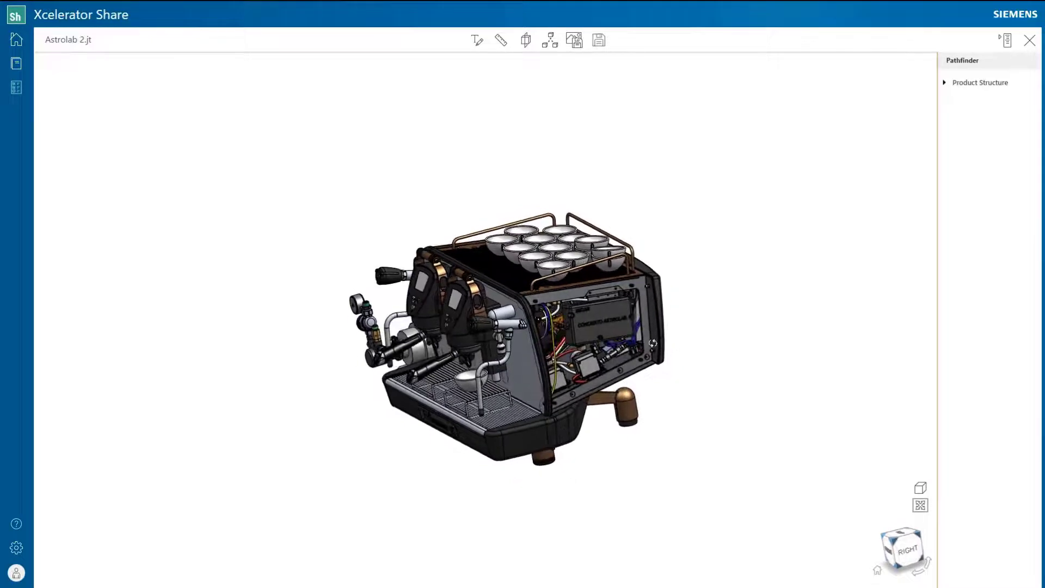
pyautogui.scroll(4, 653, 343)
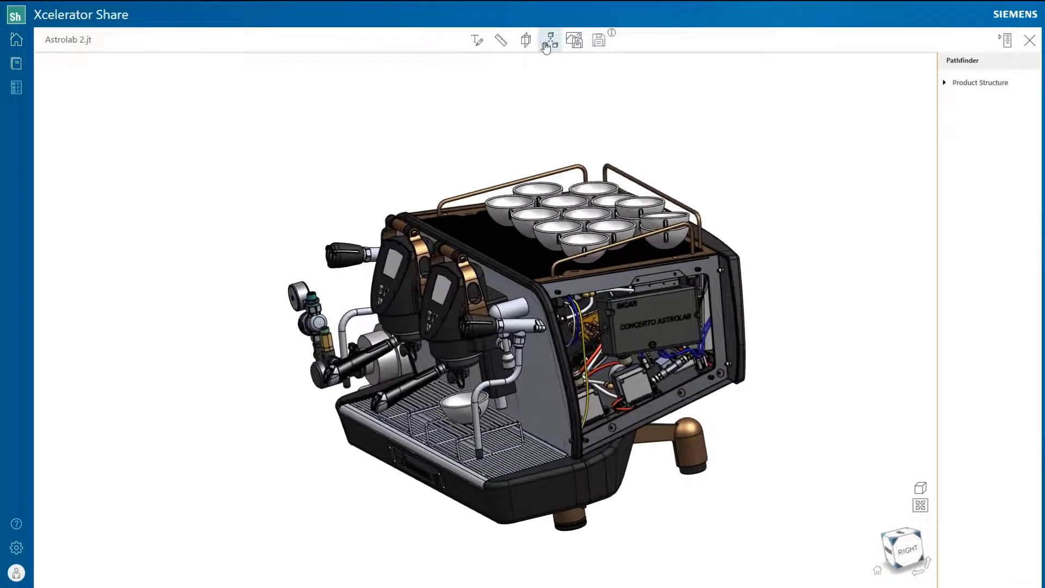
# Step: Explode the model, try horizontal and vertical section cuts, then remove all cuts
pyautogui.click(550, 41)
pyautogui.moveTo(525, 64); pyautogui.dragTo(520, 65)
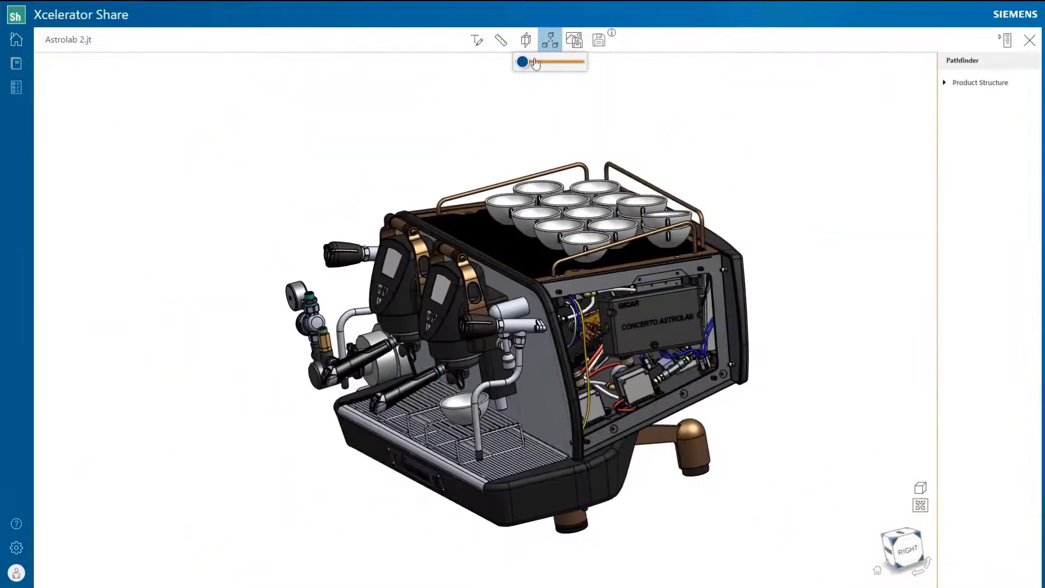
pyautogui.click(526, 40)
pyautogui.click(501, 66)
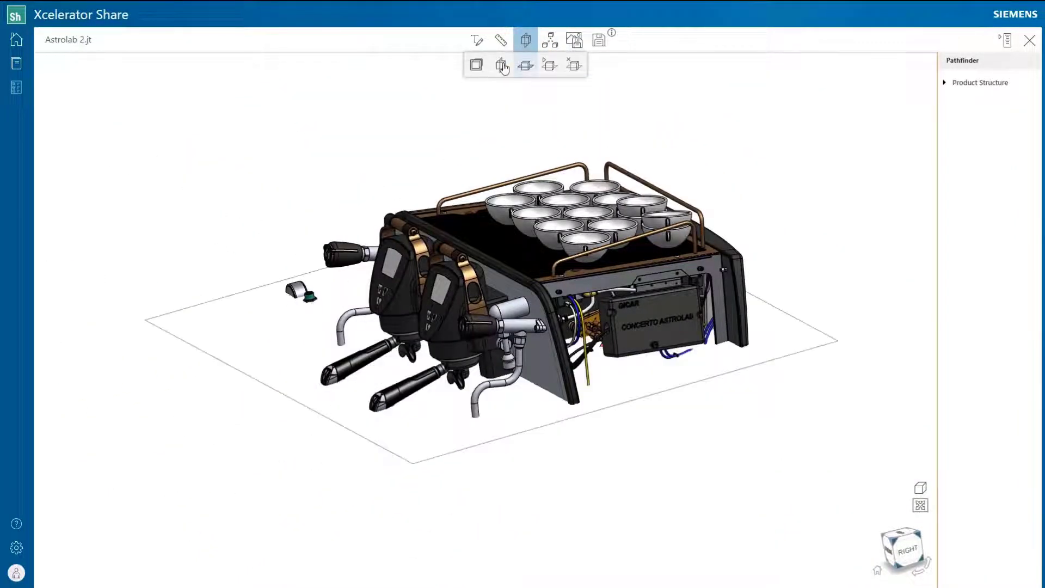
pyautogui.click(502, 65)
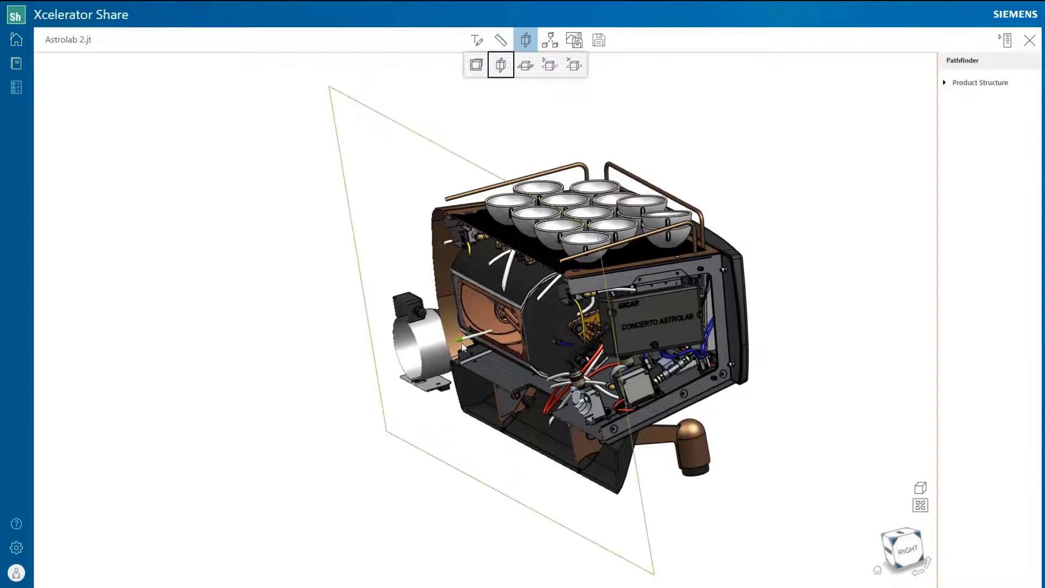
pyautogui.moveTo(463, 344); pyautogui.dragTo(469, 330)
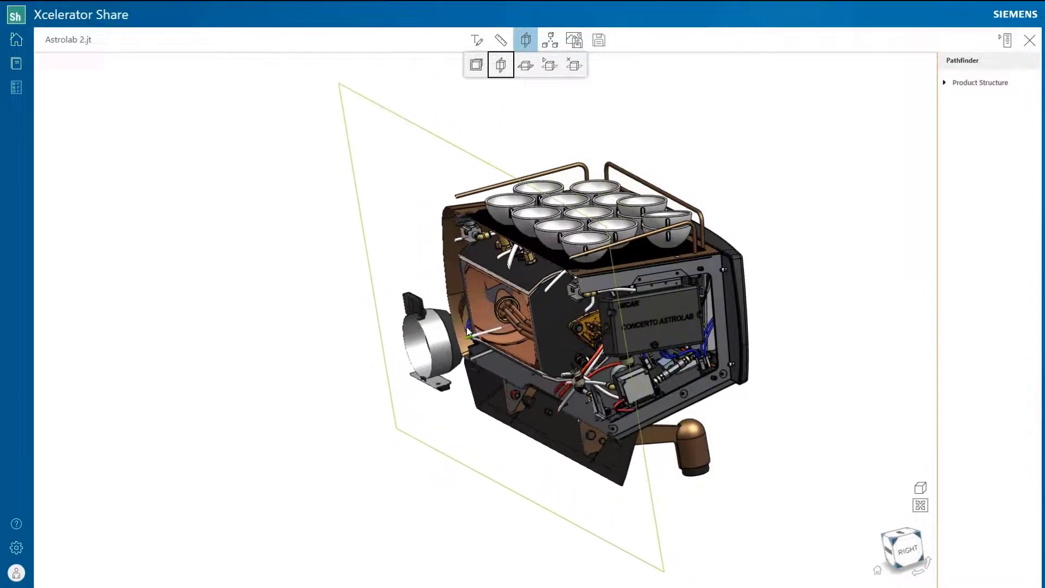
pyautogui.click(574, 65)
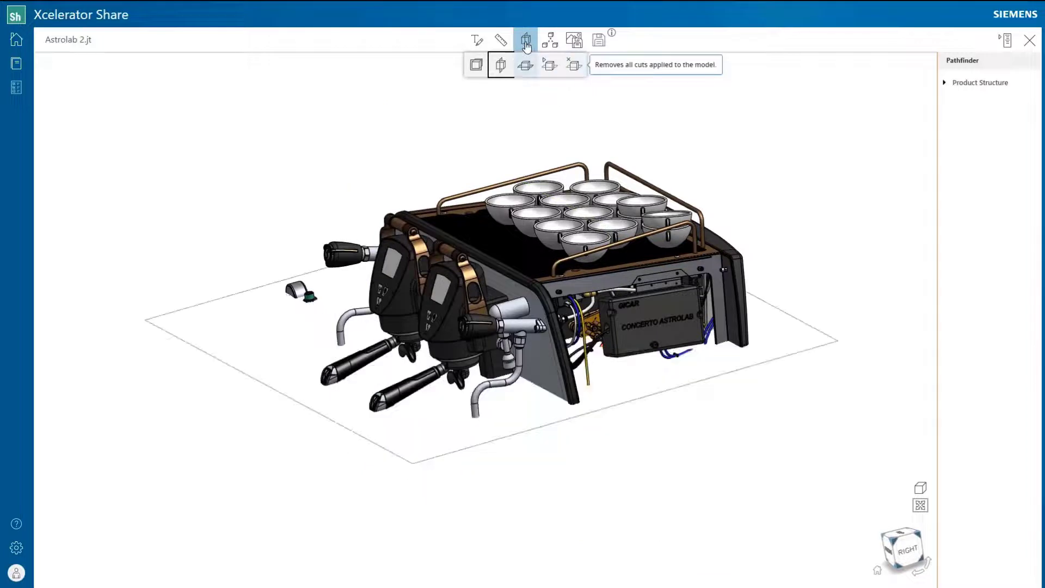
# Step: Measure the housing's bottom edge at about 11.916 in, clear it, and zoom onto the leg
pyautogui.click(525, 39)
pyautogui.click(503, 42)
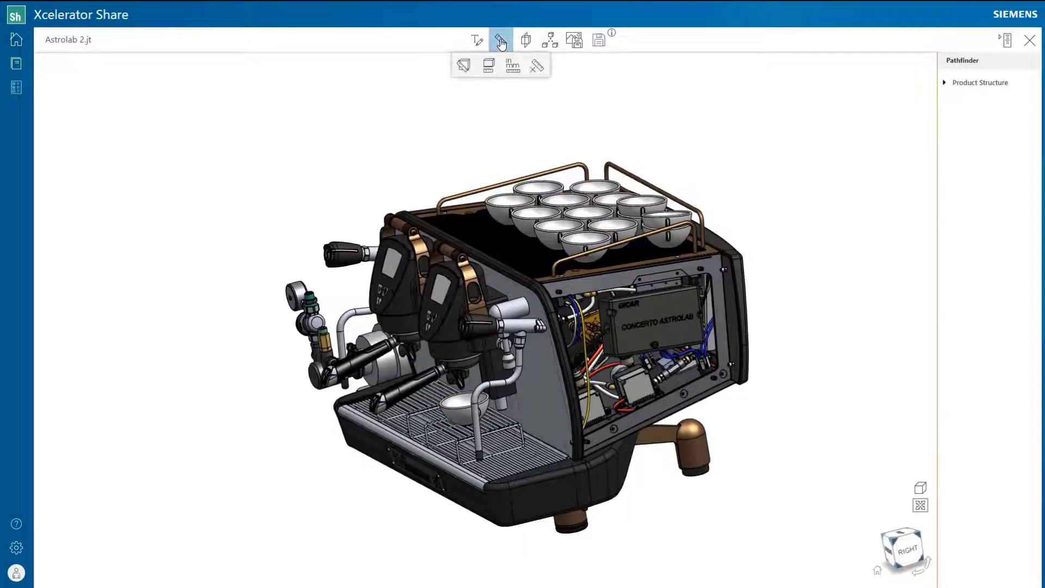
pyautogui.click(489, 66)
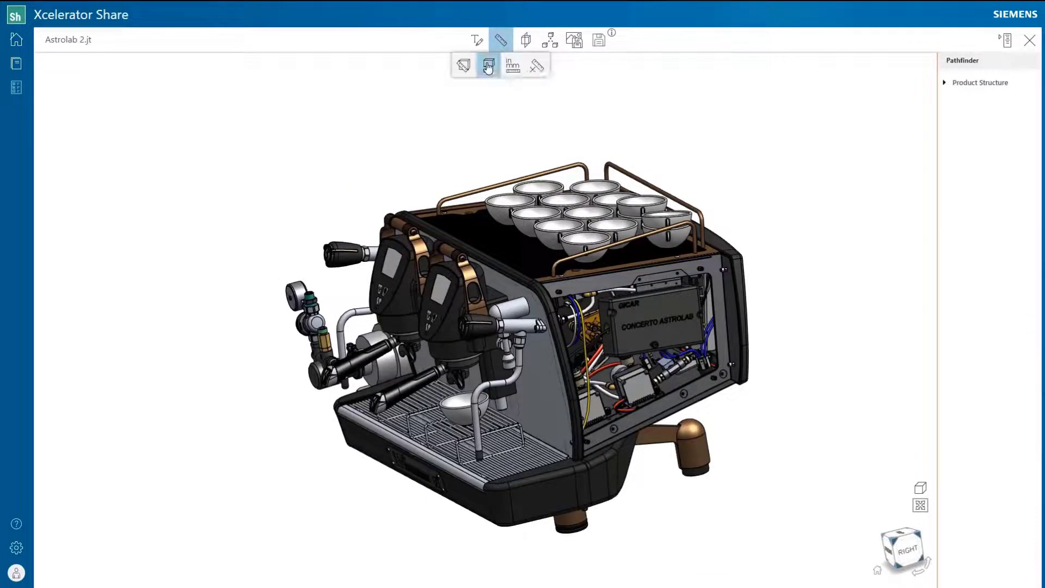
pyautogui.click(662, 400)
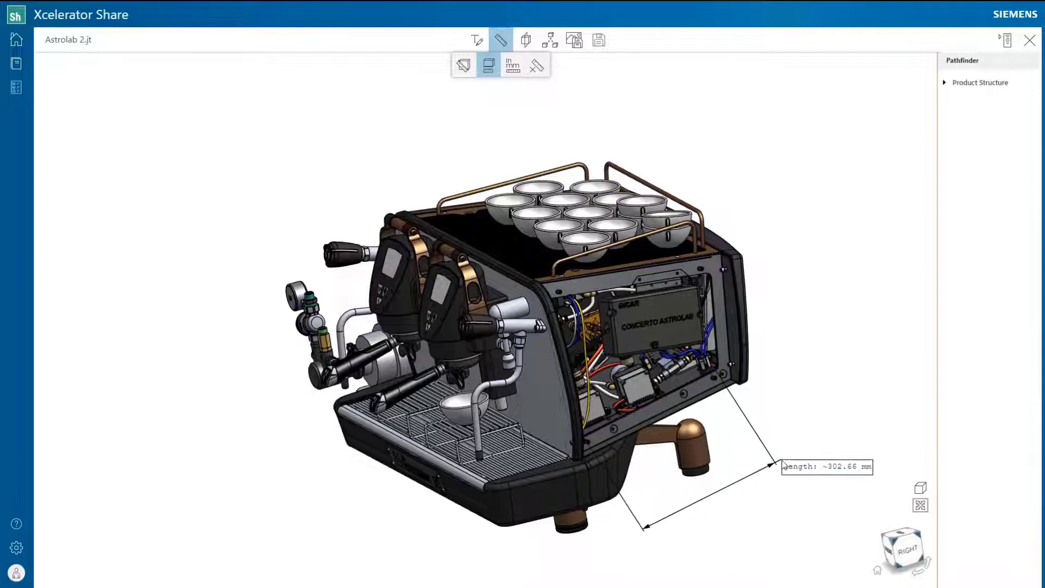
pyautogui.click(513, 68)
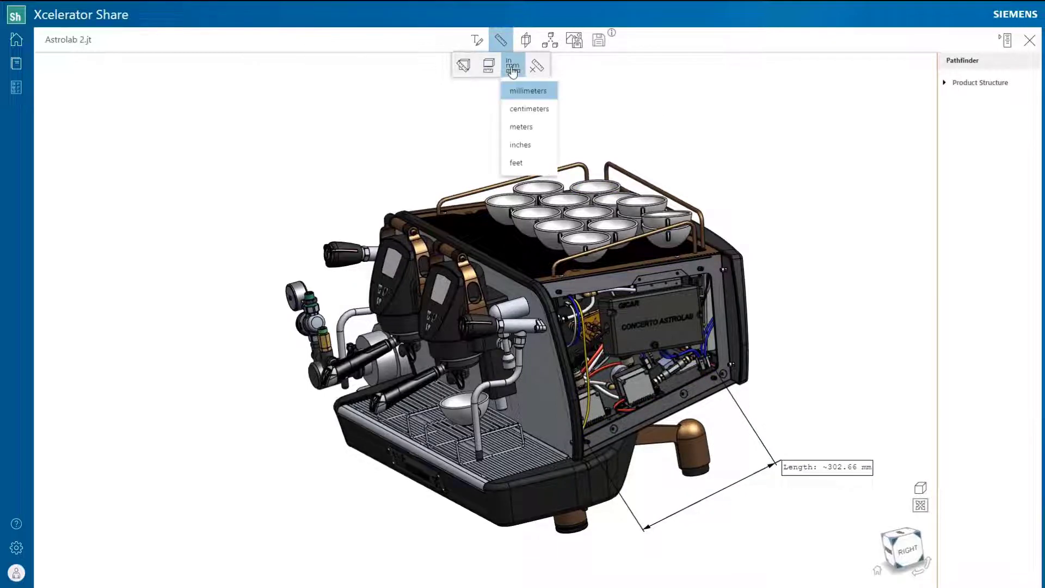
pyautogui.click(521, 146)
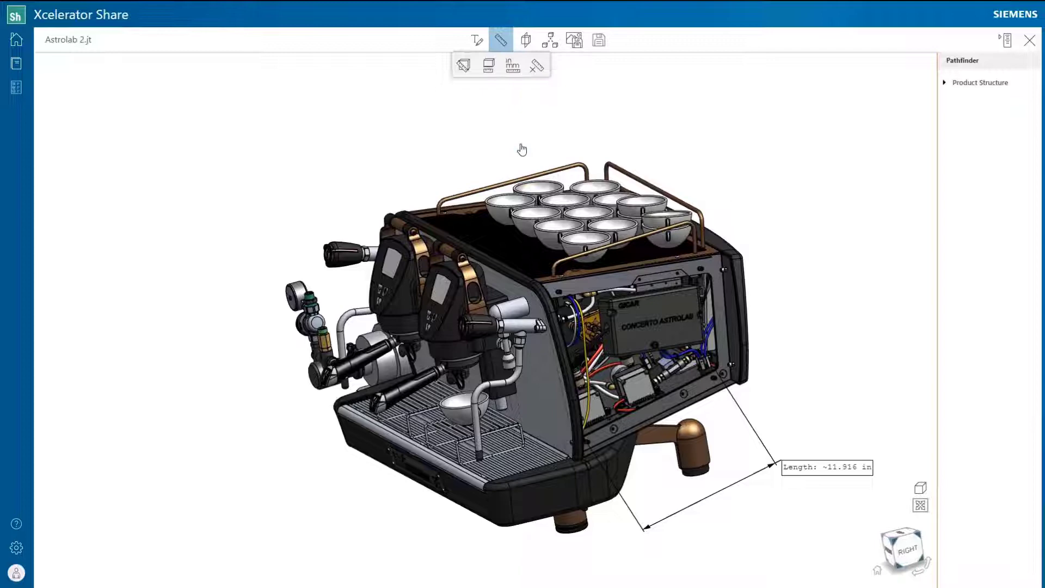
pyautogui.click(536, 66)
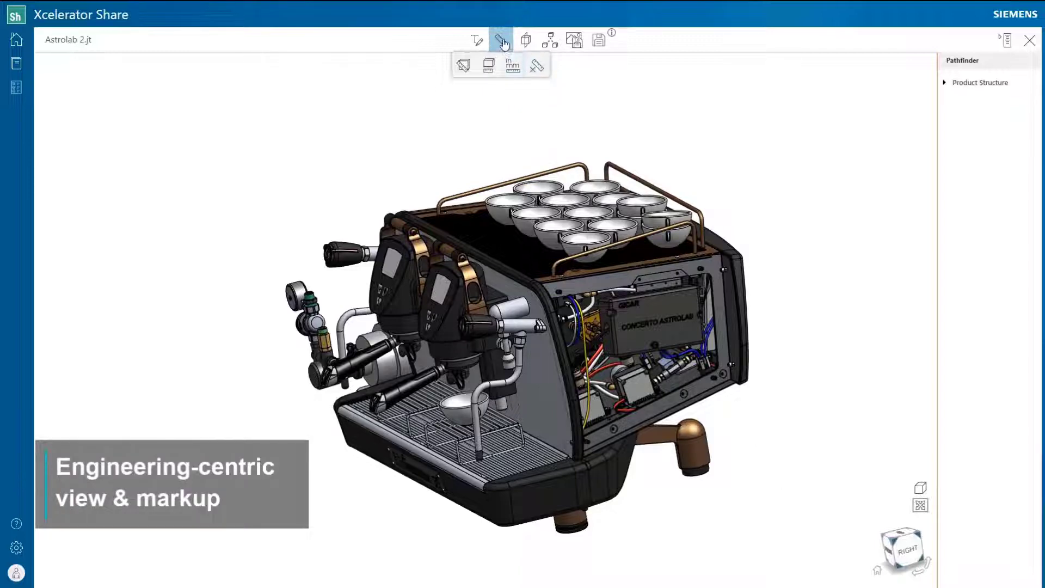
pyautogui.moveTo(576, 97); pyautogui.dragTo(509, 76)
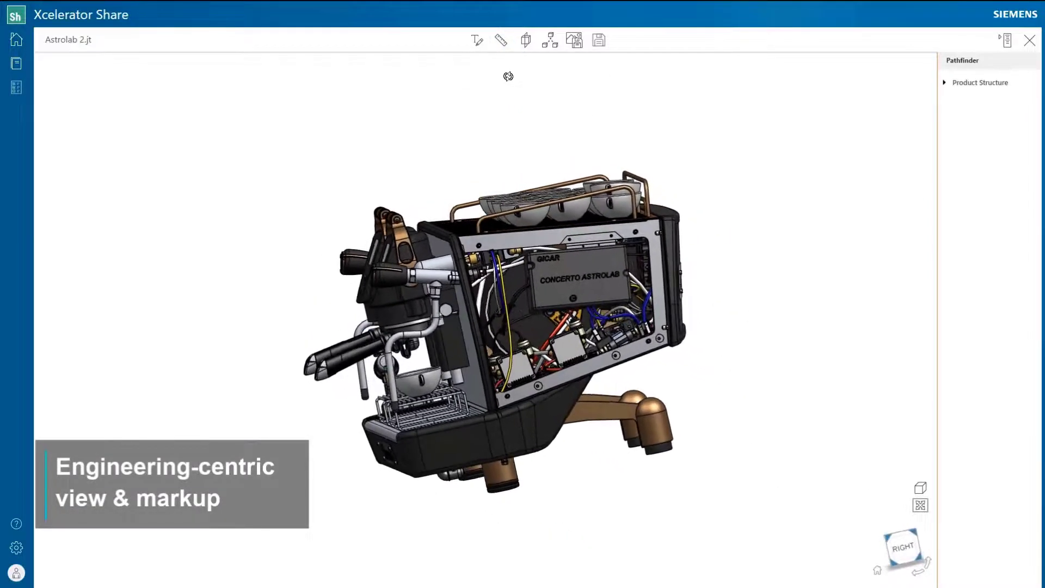
pyautogui.scroll(3, 613, 430)
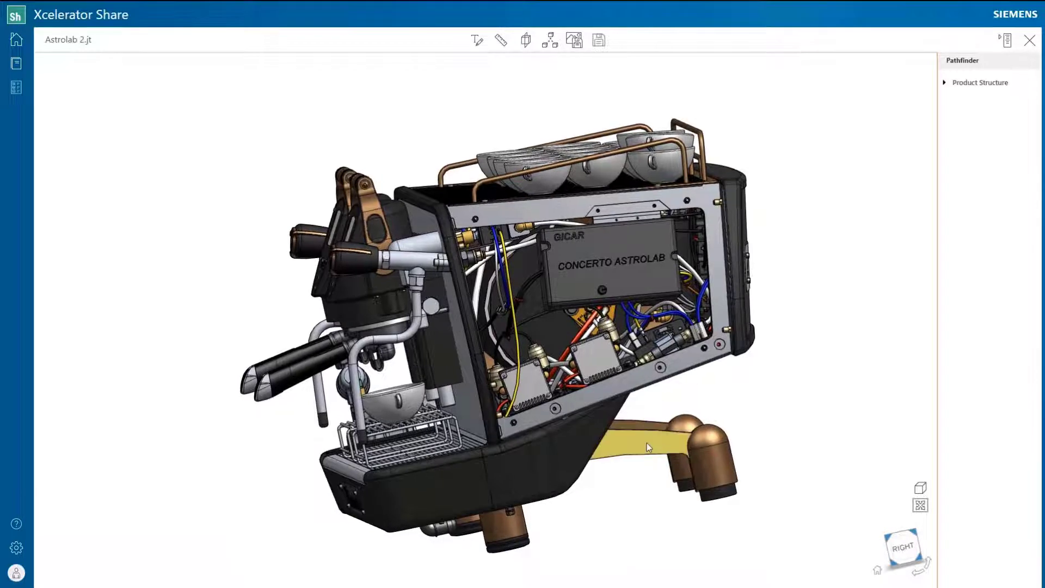
# Step: Isolate the yellow leg part and centre it in the view
pyautogui.rightClick(646, 443)
pyautogui.click(686, 456)
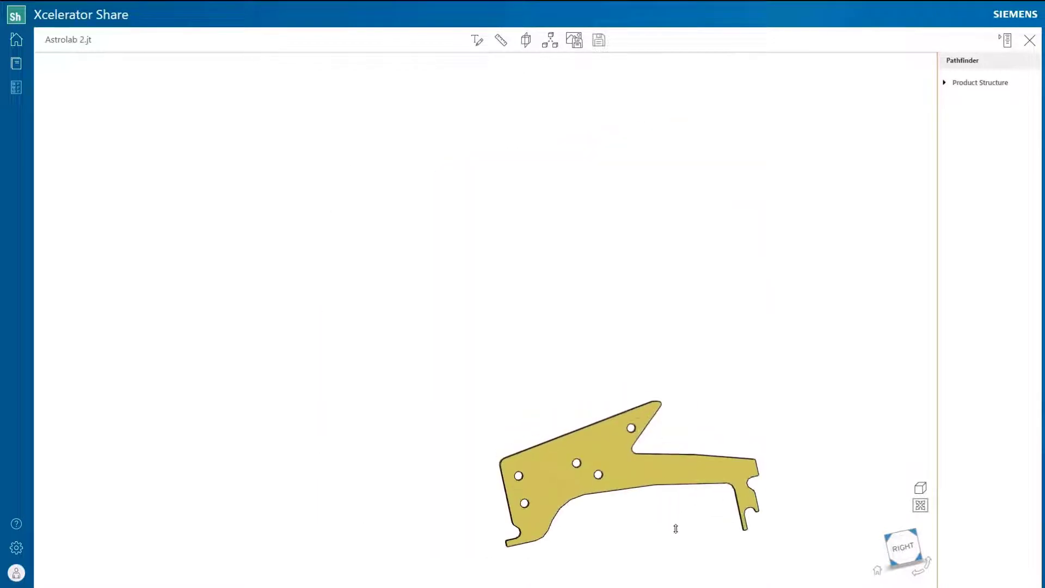
pyautogui.moveTo(677, 527); pyautogui.dragTo(607, 400, button='middle')
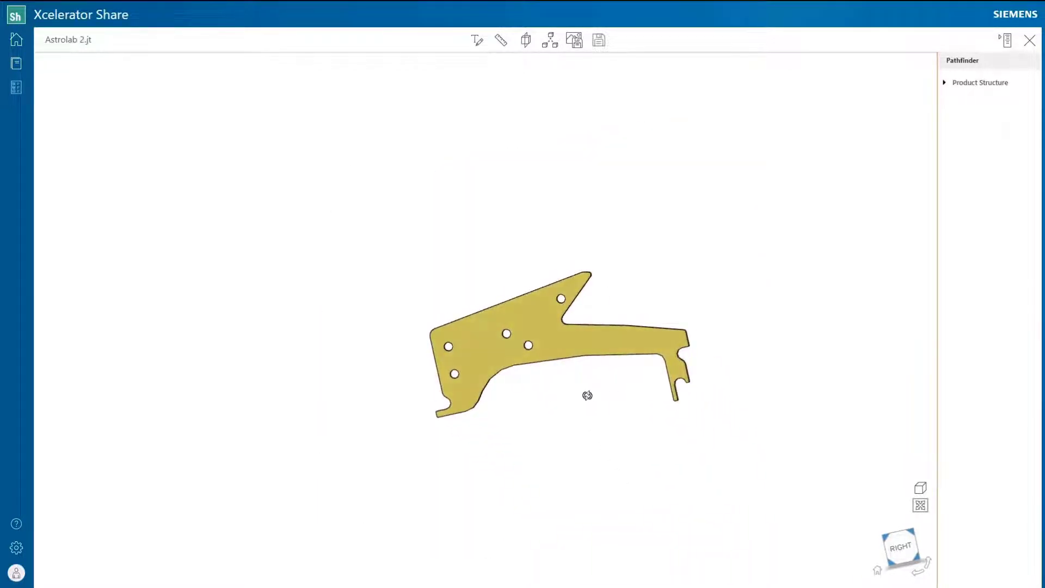
# Step: Circle the leg's narrow arm in red and add the note 'Create cutout here to reduce weight'
pyautogui.click(476, 40)
pyautogui.click(464, 65)
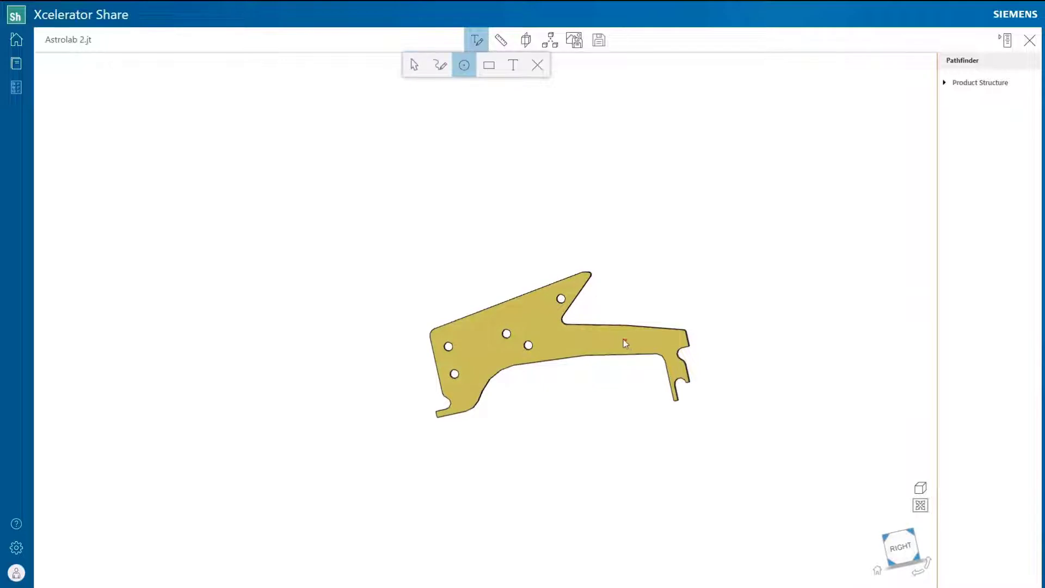
pyautogui.moveTo(622, 339); pyautogui.dragTo(642, 368)
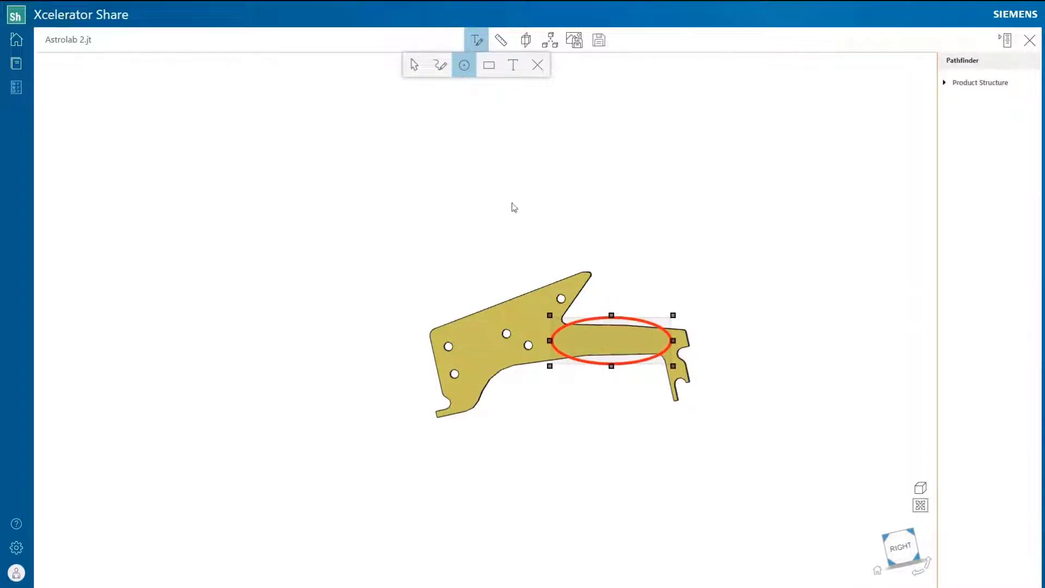
pyautogui.click(514, 68)
pyautogui.click(599, 418)
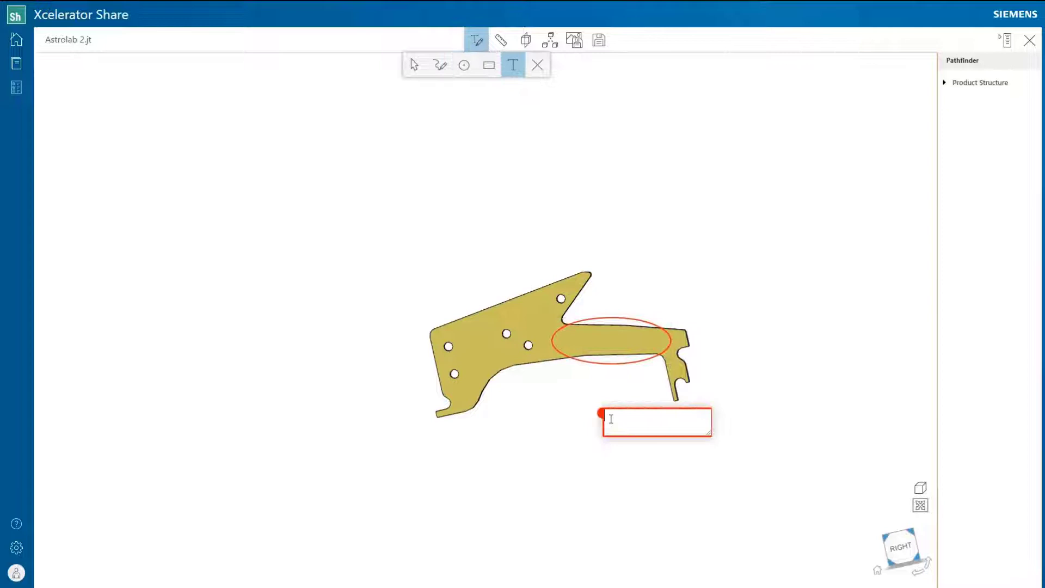
pyautogui.write('Create cutout here to red')
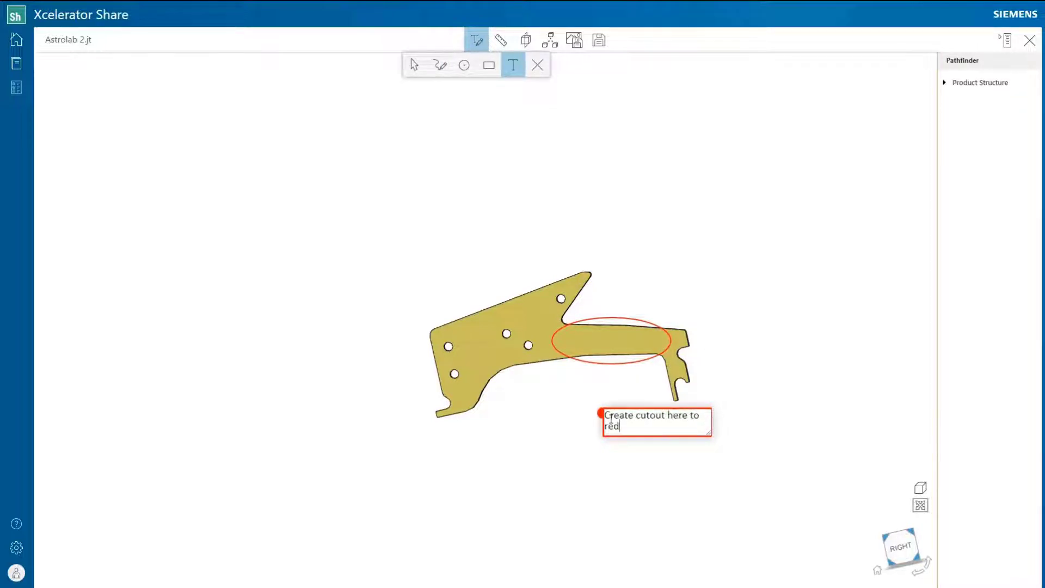
pyautogui.write('uce weight and cost')
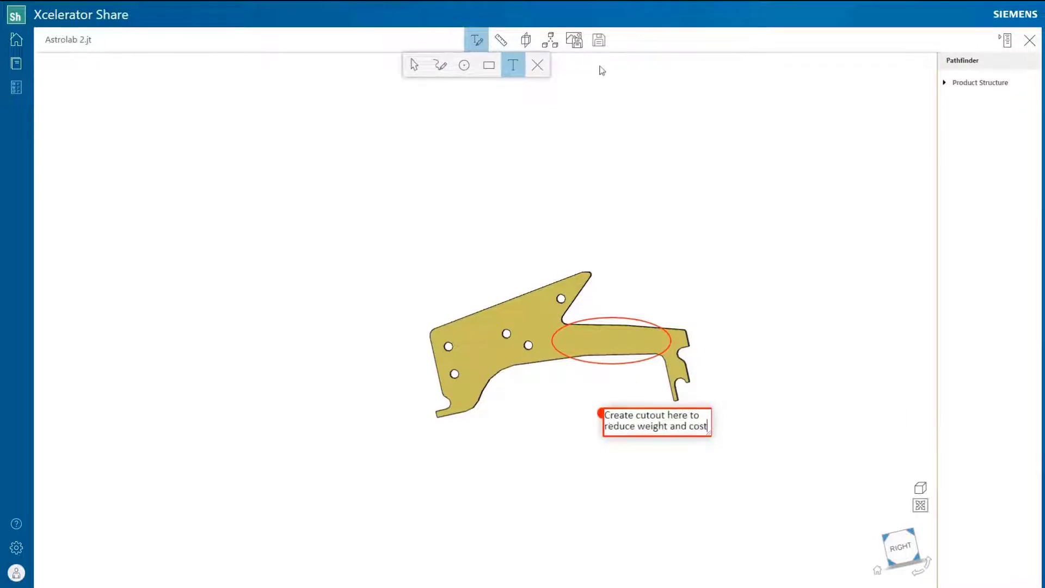
# Step: Save the markup as 'Add cutout', exit markup mode and show the whole coffee machine
pyautogui.click(600, 42)
pyautogui.write('Add cutout')
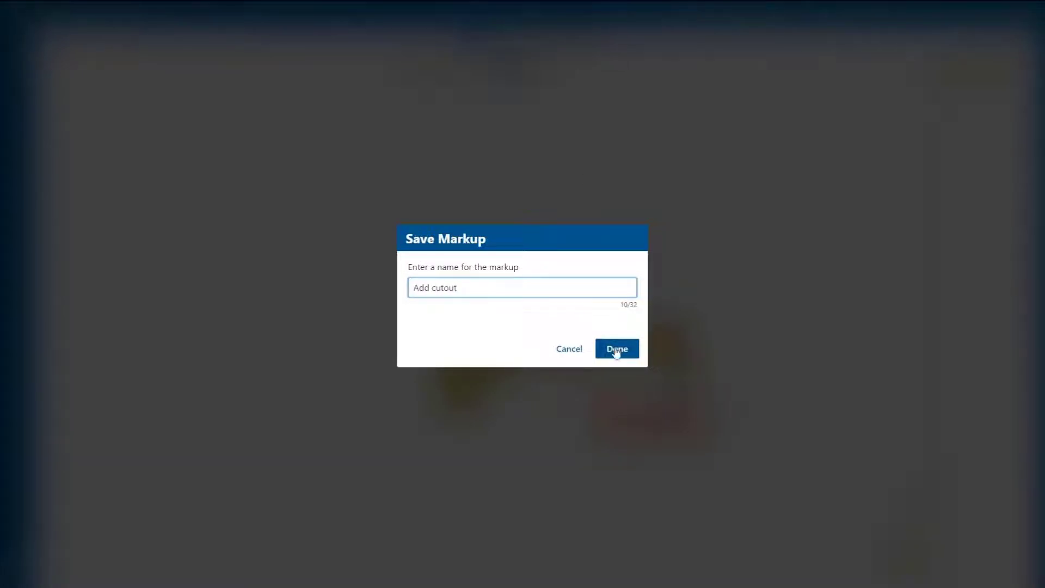
pyautogui.click(617, 349)
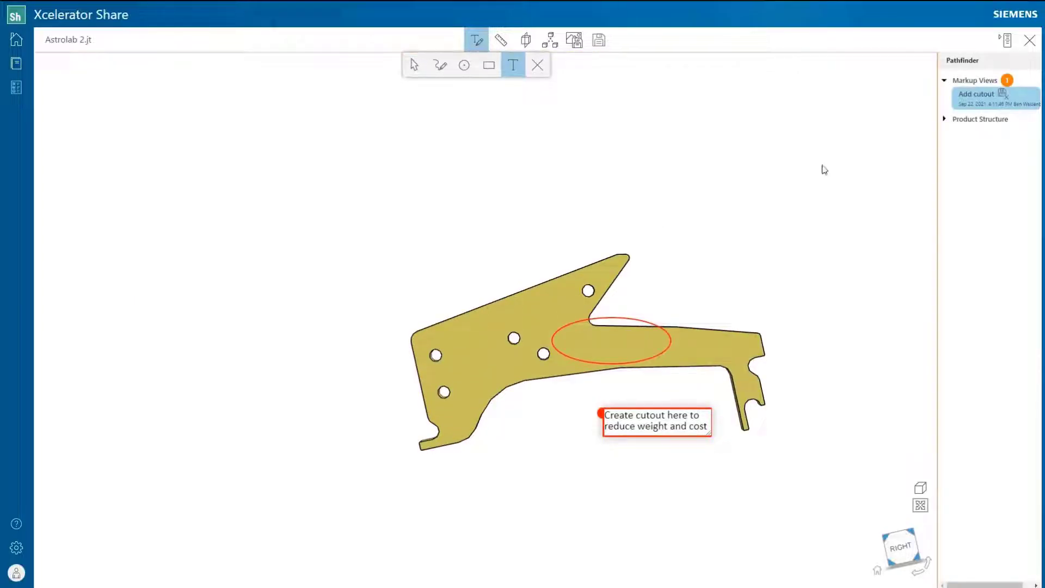
pyautogui.click(476, 42)
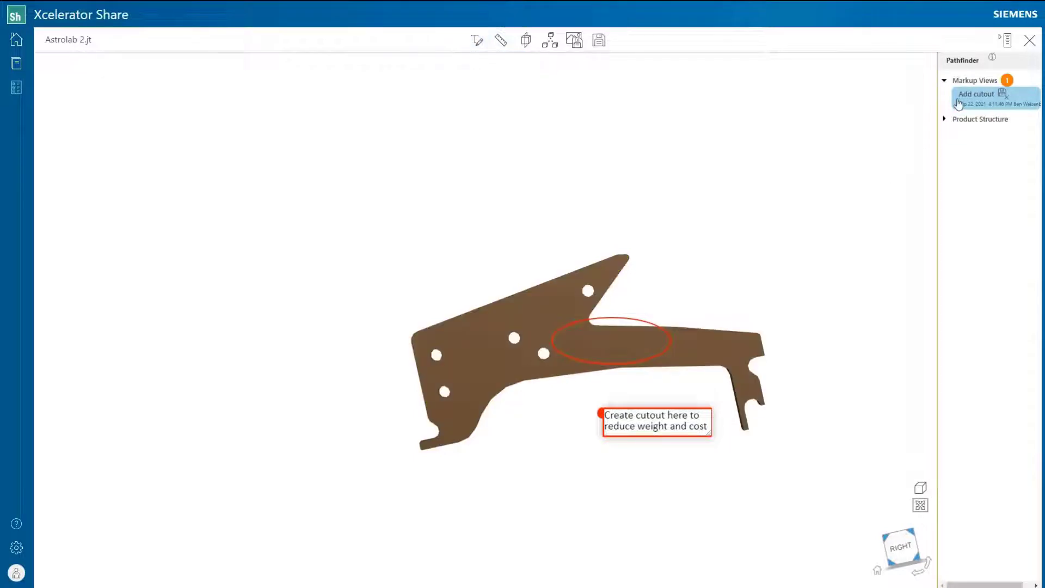
pyautogui.click(922, 183)
pyautogui.scroll(-5, 691, 280)
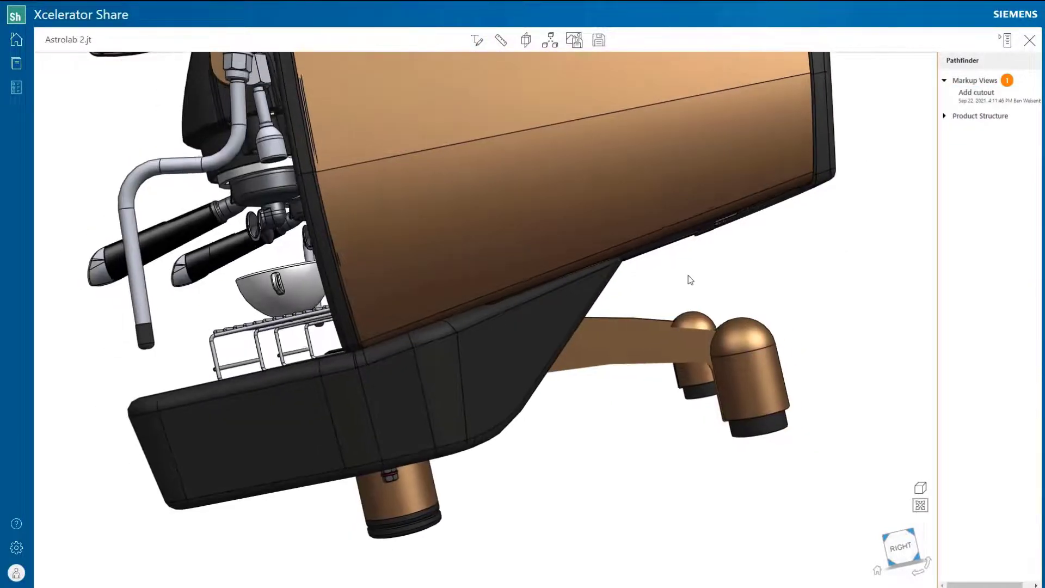
pyautogui.moveTo(672, 278); pyautogui.dragTo(735, 341)
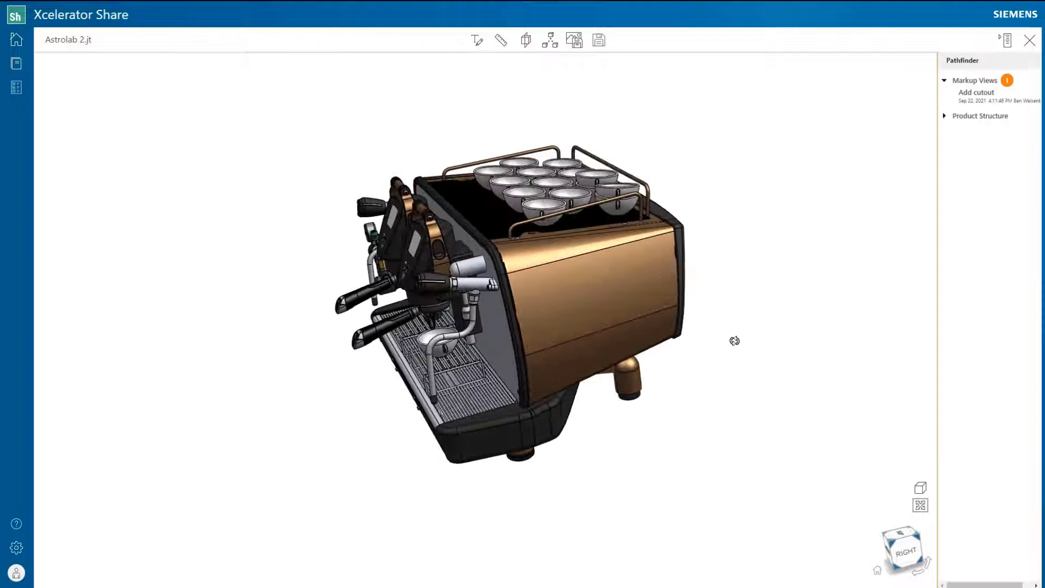
# Step: Start a new task about Astrolab 2.jt in the Coffee Machine project
pyautogui.click(16, 63)
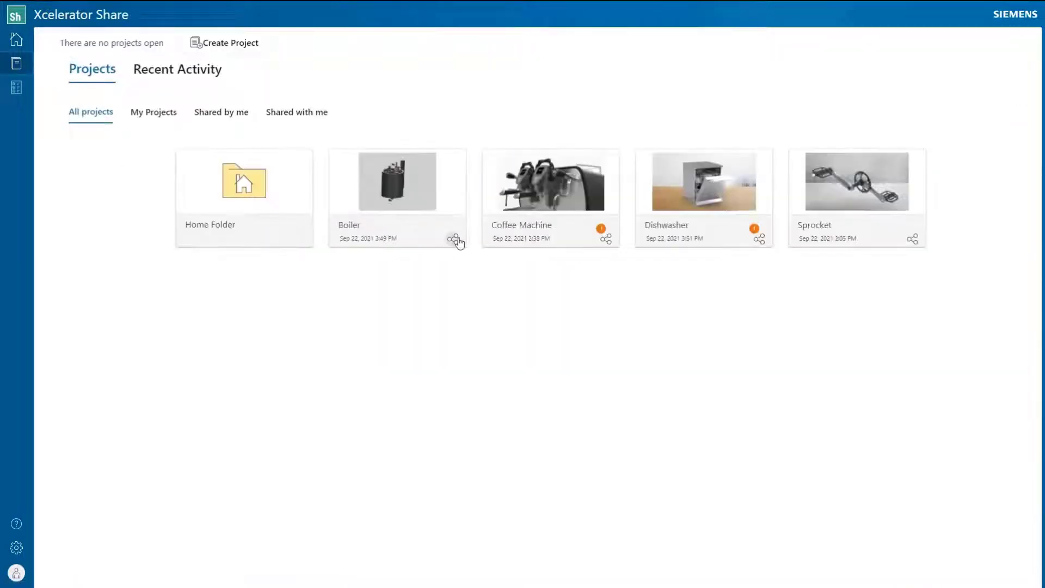
pyautogui.click(510, 192)
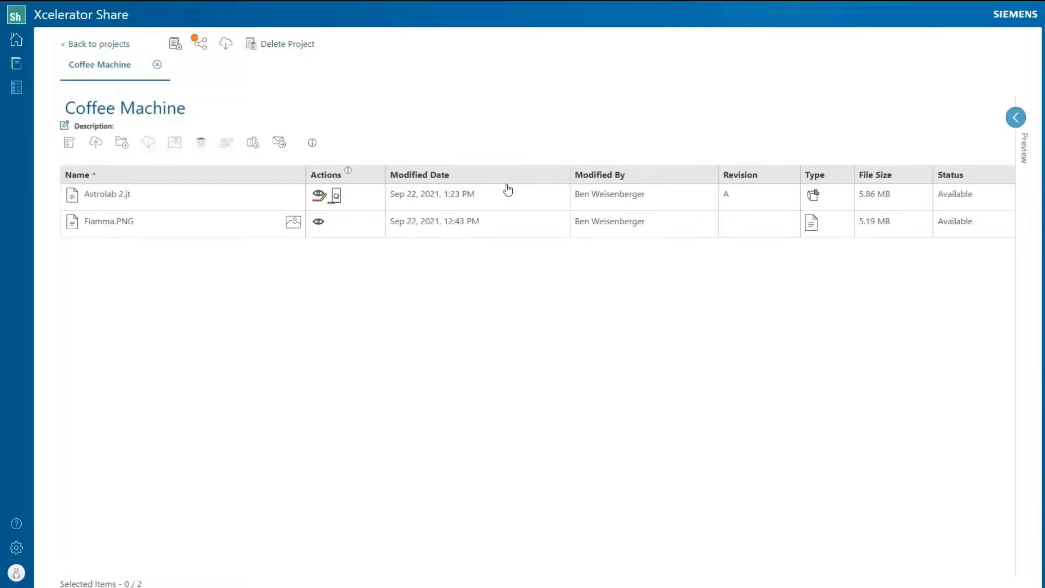
pyautogui.click(258, 194)
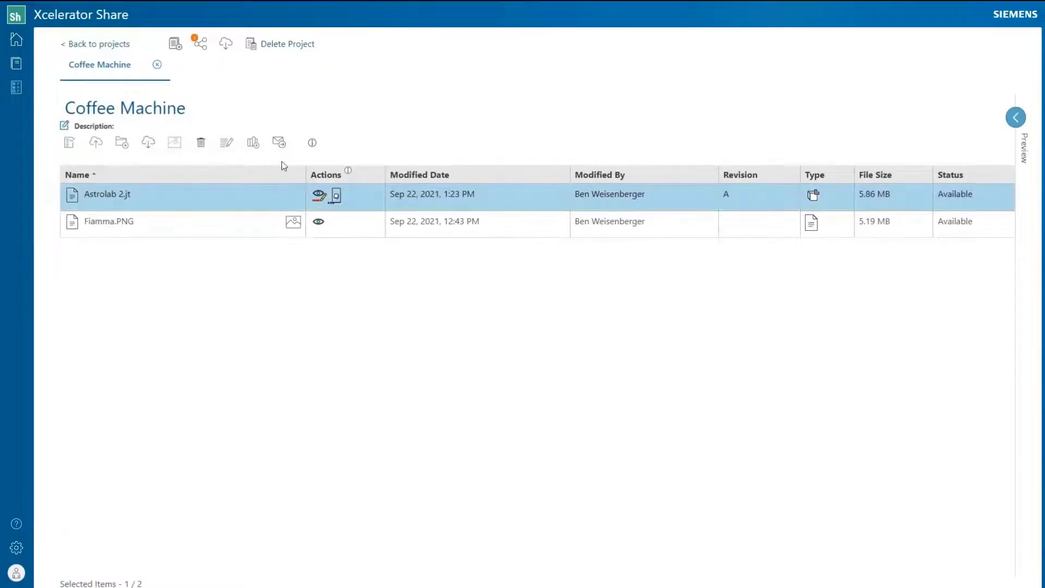
pyautogui.click(279, 142)
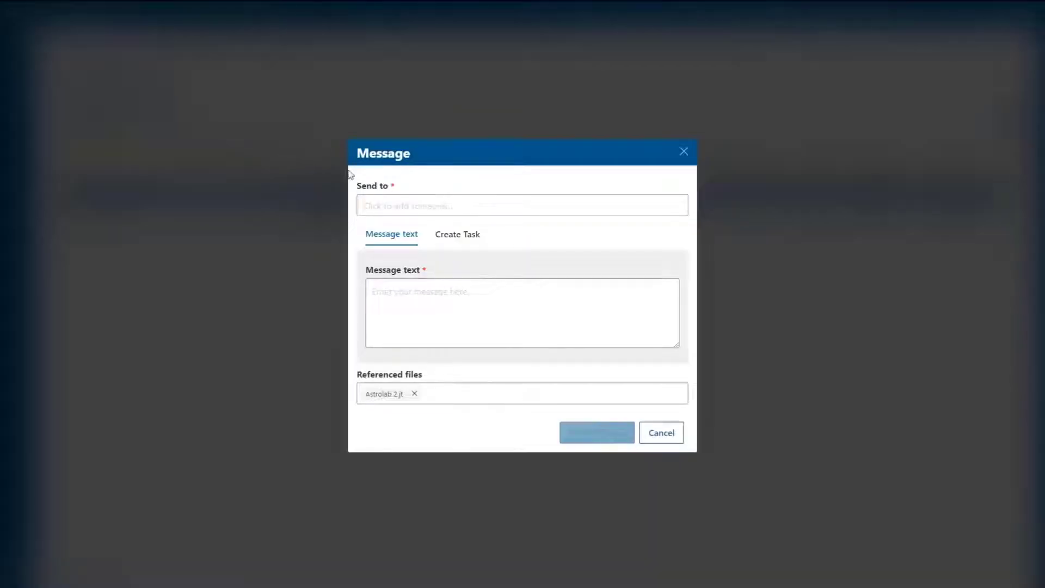
pyautogui.click(453, 238)
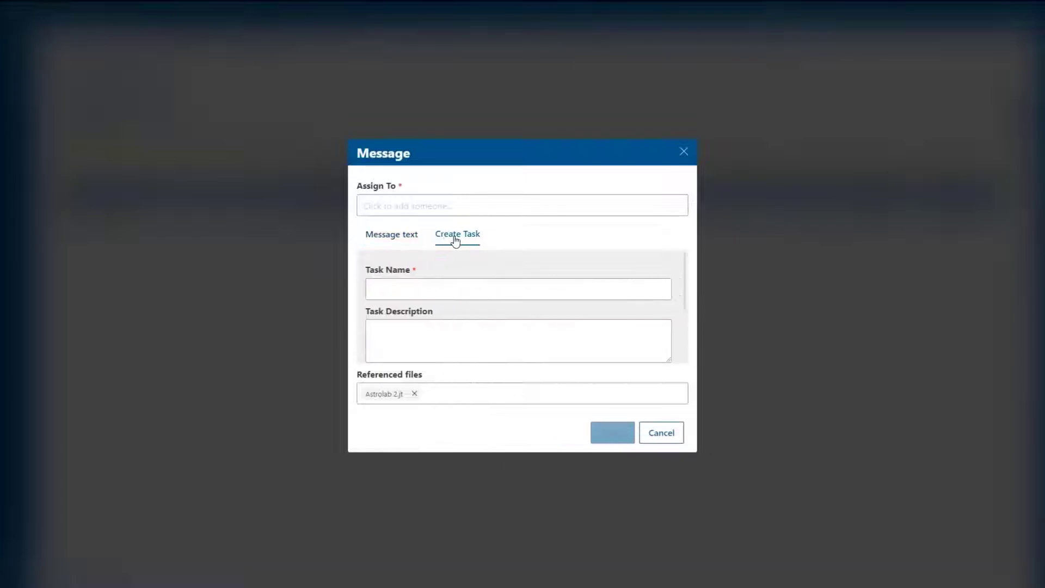
# Step: Assign the task to the engineering colleague, name it 'Create cutouts on legs' and add a description
pyautogui.click(436, 207)
pyautogui.click(430, 253)
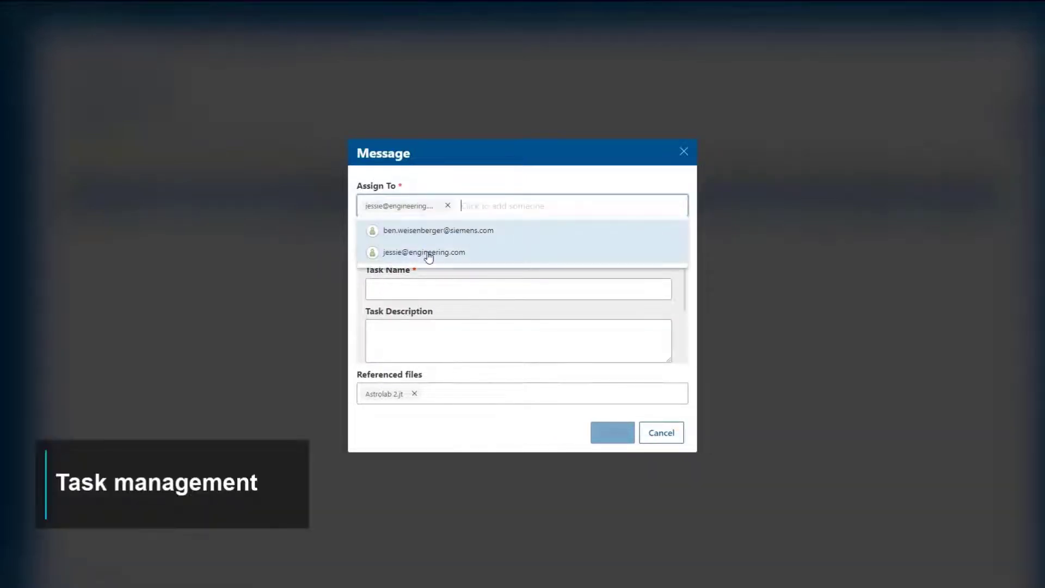
pyautogui.click(454, 180)
pyautogui.click(458, 285)
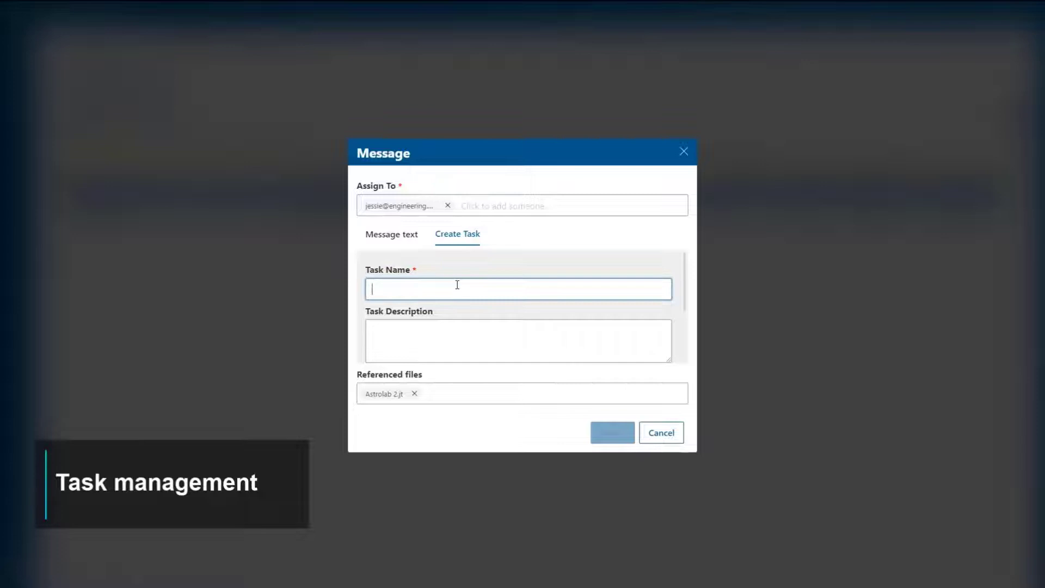
pyautogui.write('cutouts on legs')
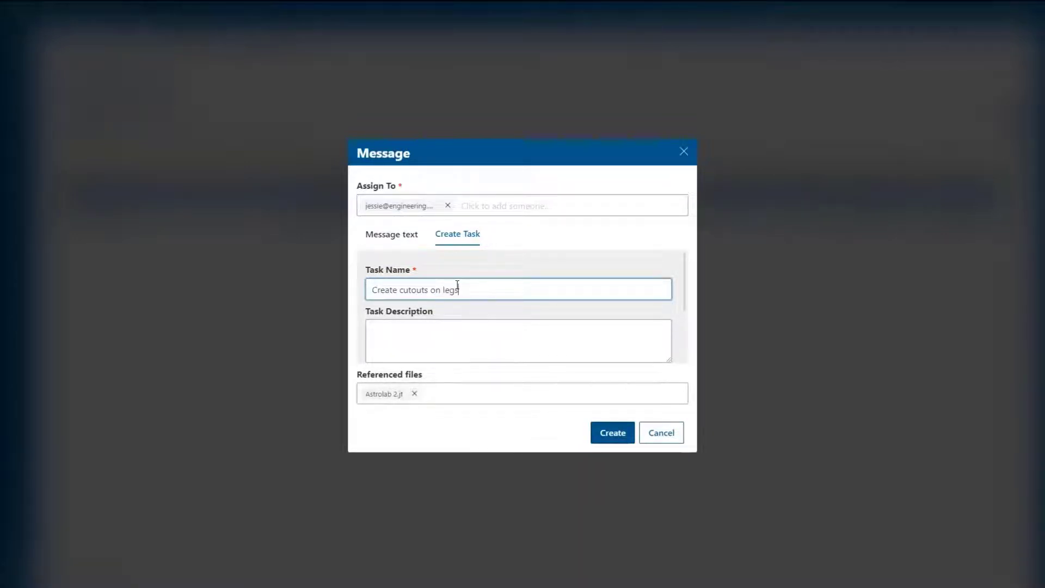
pyautogui.press('Tab')
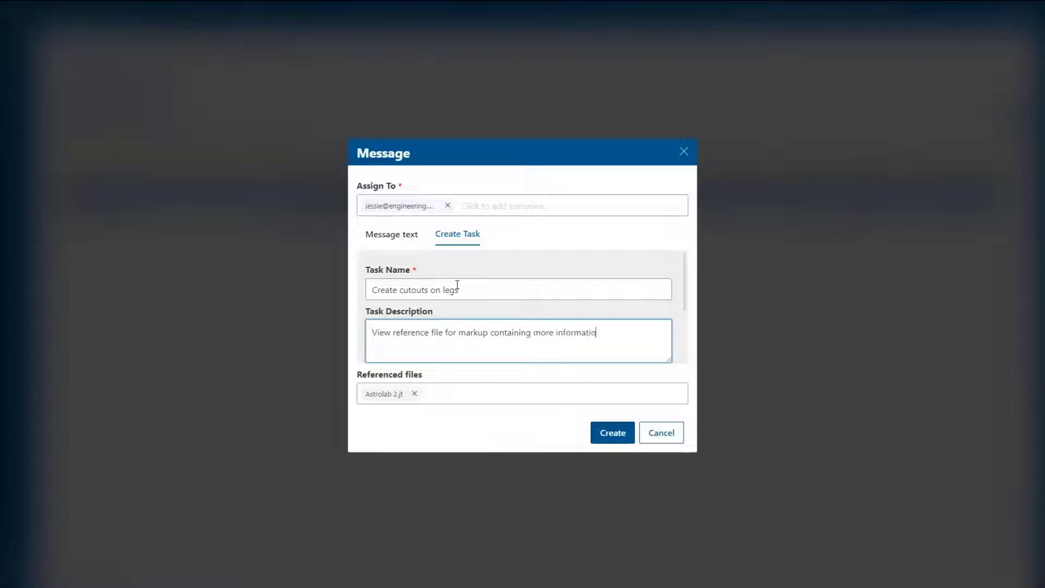
pyautogui.scroll(-2, 458, 288)
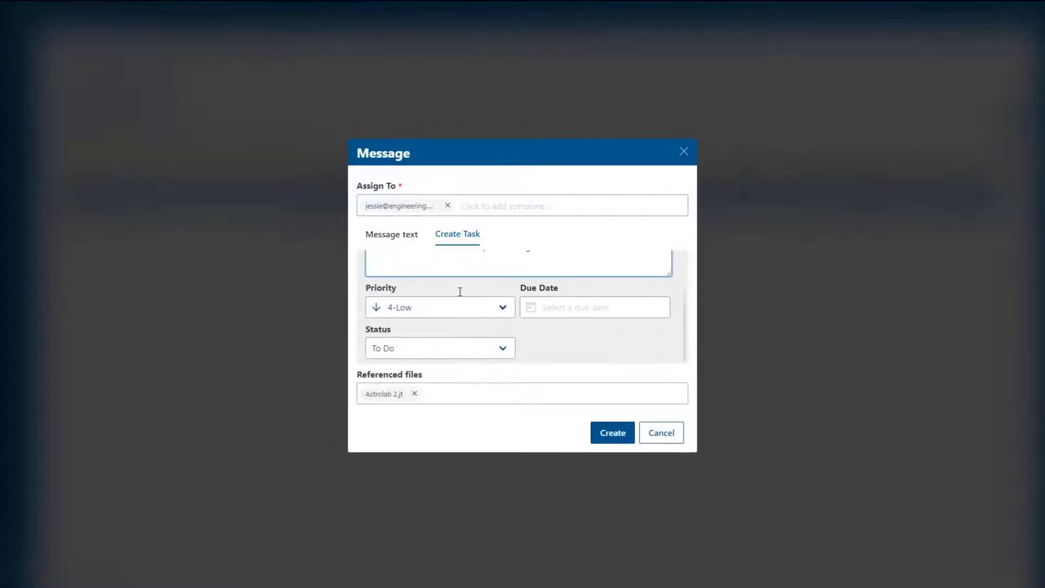
# Step: Set priority 2-Important, due date 9/30/2021, status To Do, and create the task
pyautogui.click(472, 302)
pyautogui.click(456, 333)
pyautogui.click(593, 305)
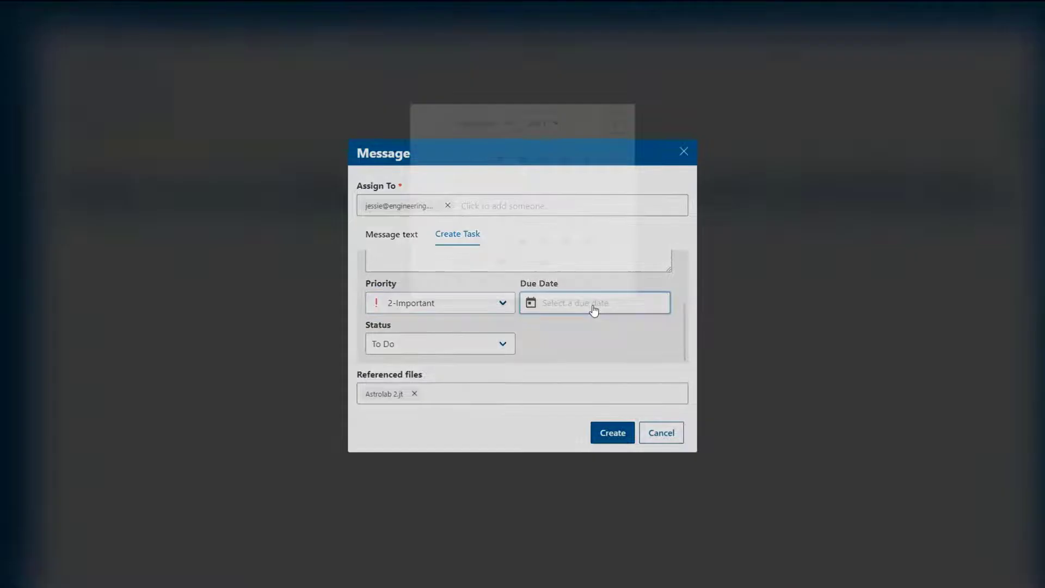
pyautogui.click(551, 268)
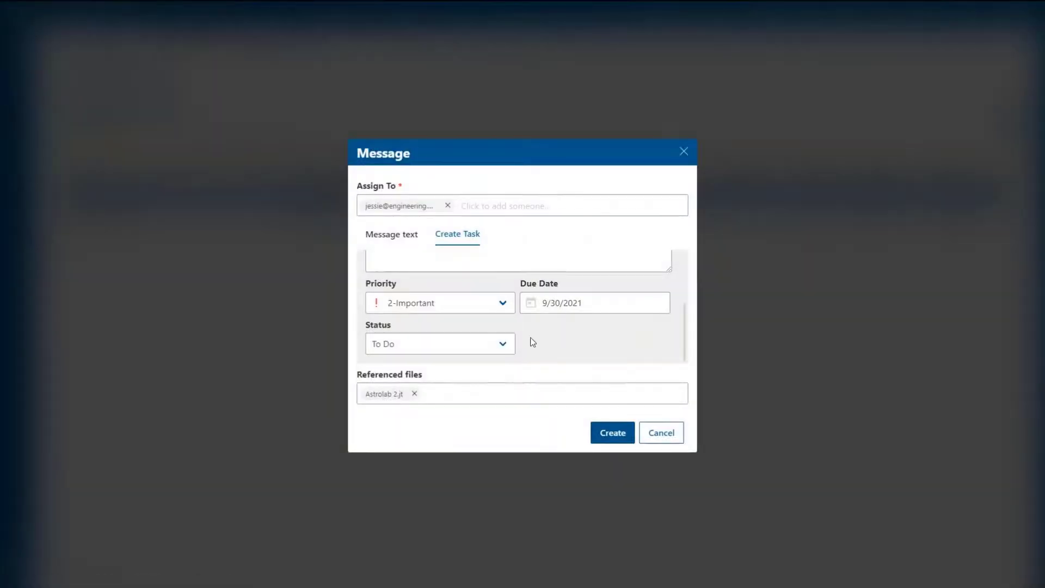
pyautogui.click(506, 346)
pyautogui.click(495, 365)
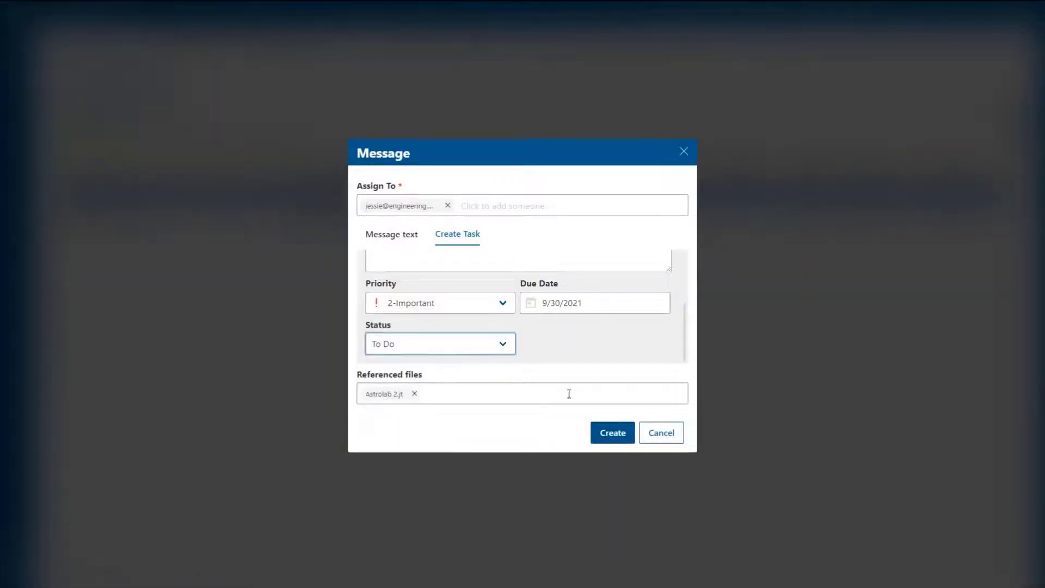
pyautogui.click(613, 433)
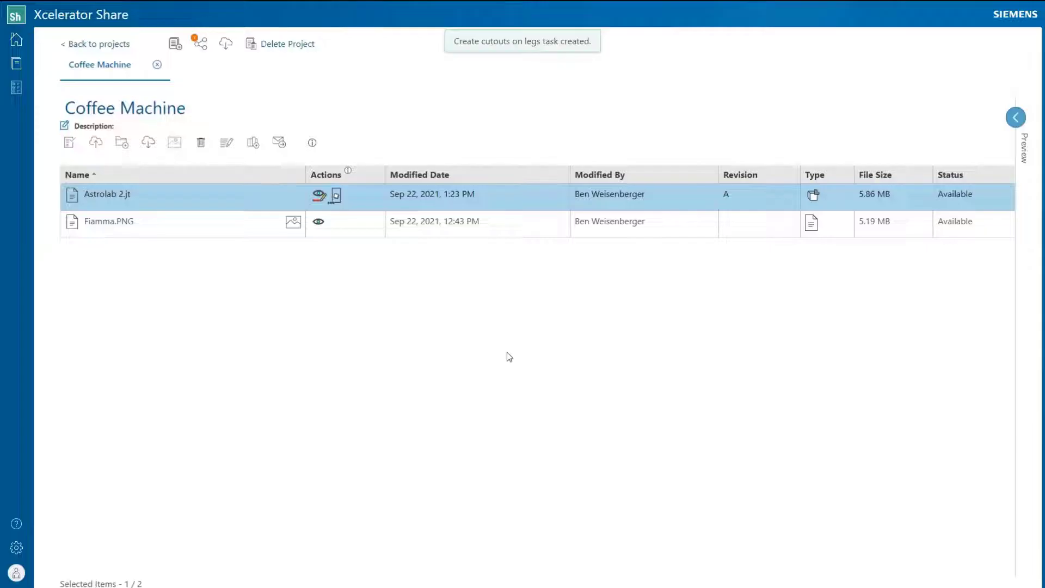
# Step: Show the Task Board, then explode Astrolab 2.jt's coffee machine parts using the Explode slider
pyautogui.click(17, 90)
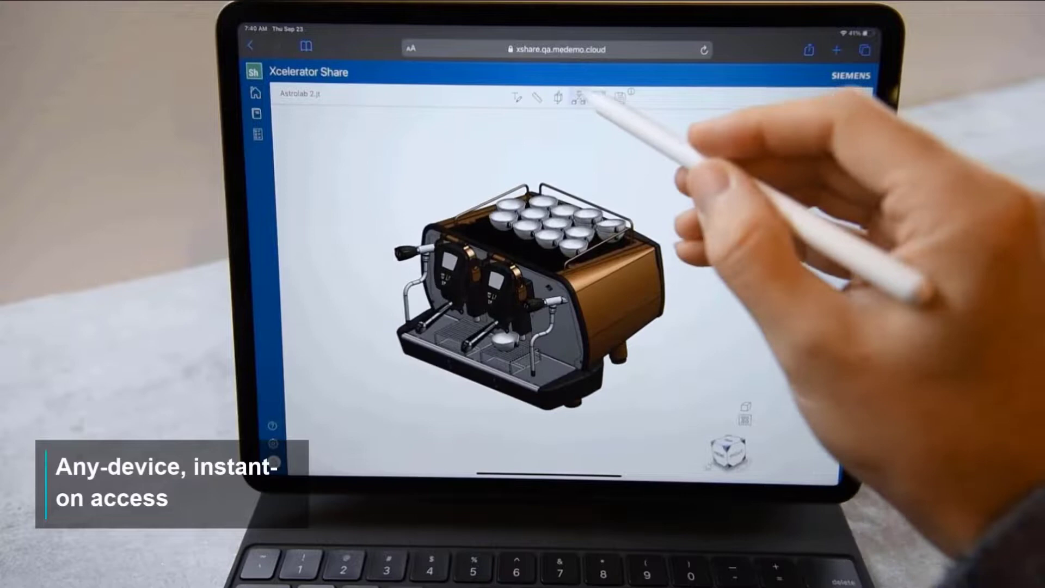
pyautogui.click(579, 98)
pyautogui.moveTo(552, 117); pyautogui.dragTo(553, 116)
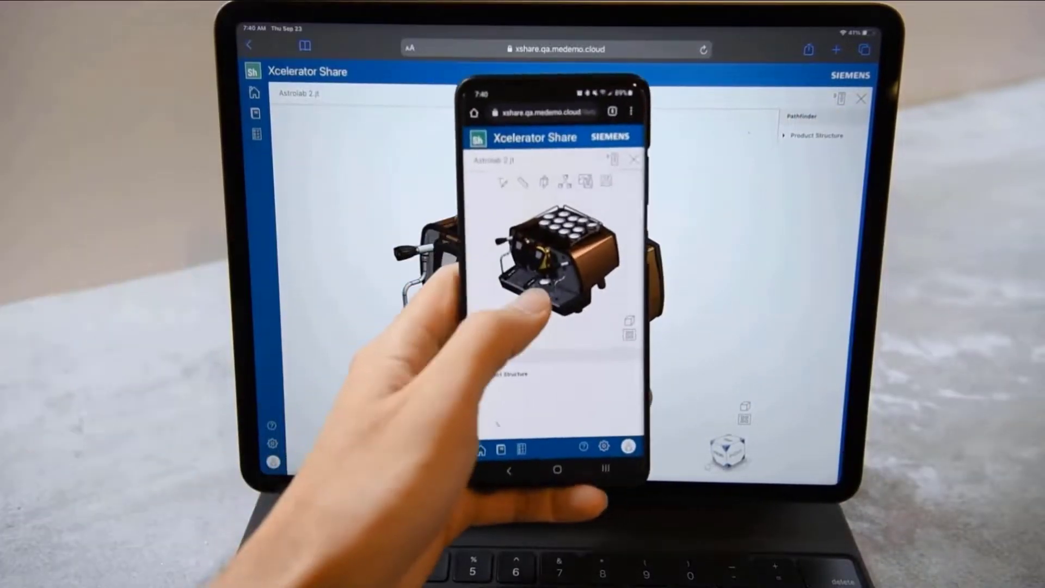